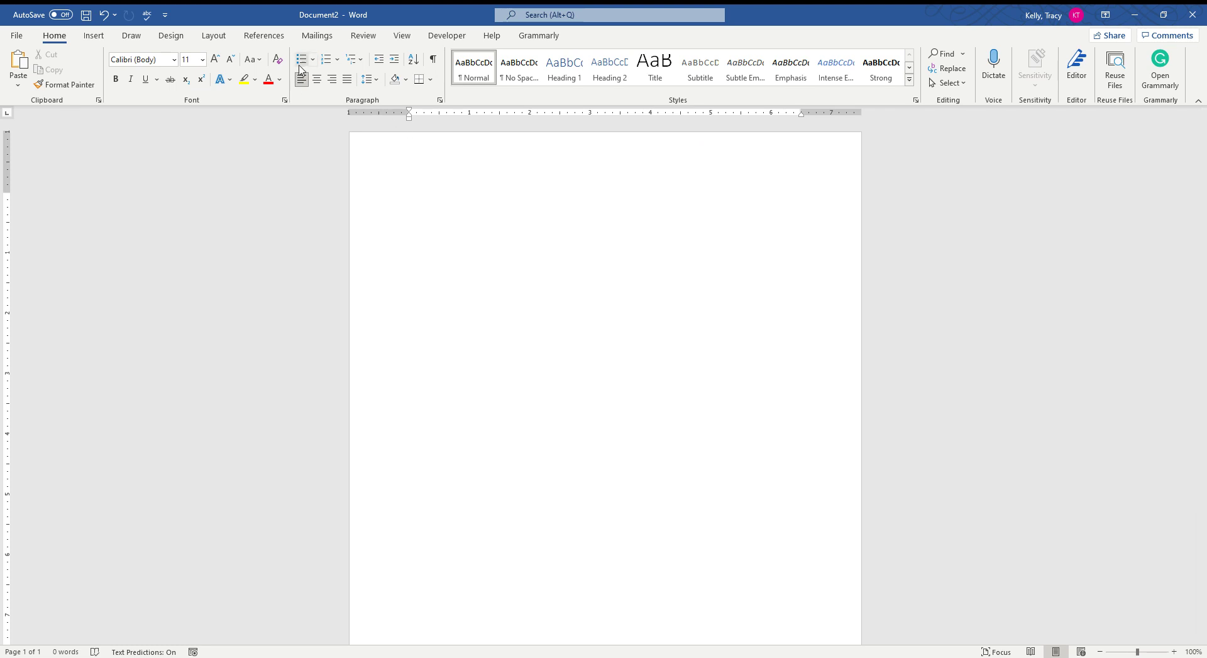
Draw an oval about 1.99" wide and 2.24" high near the top-left of the page.
click(94, 36)
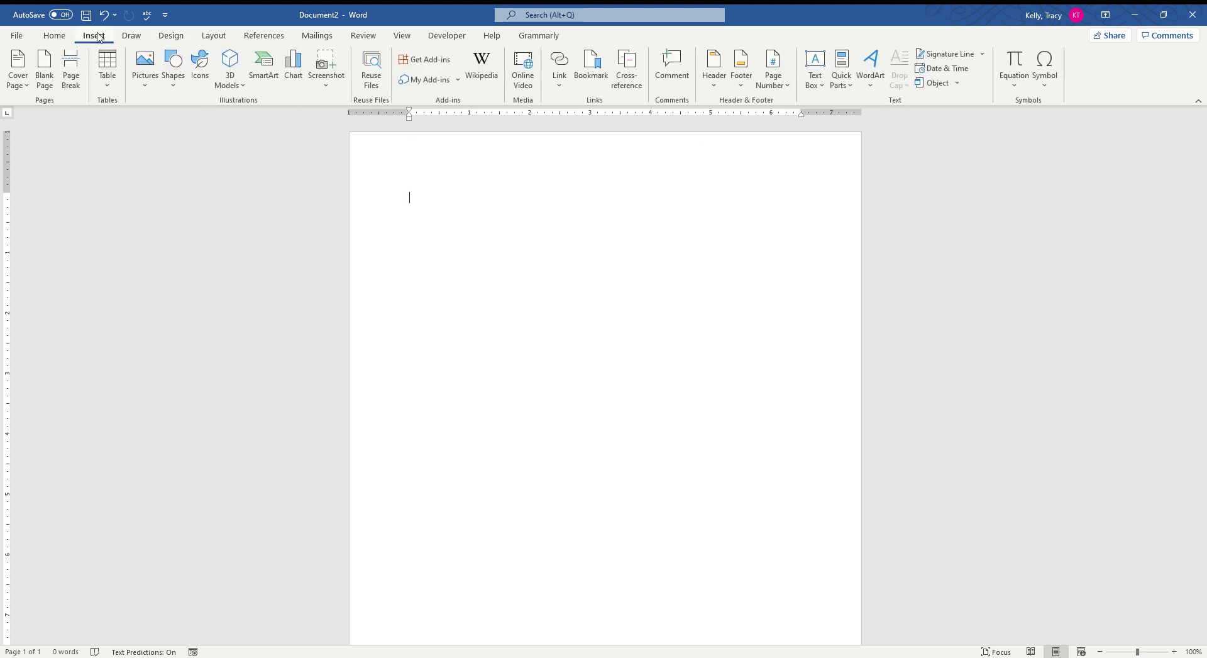
click(176, 73)
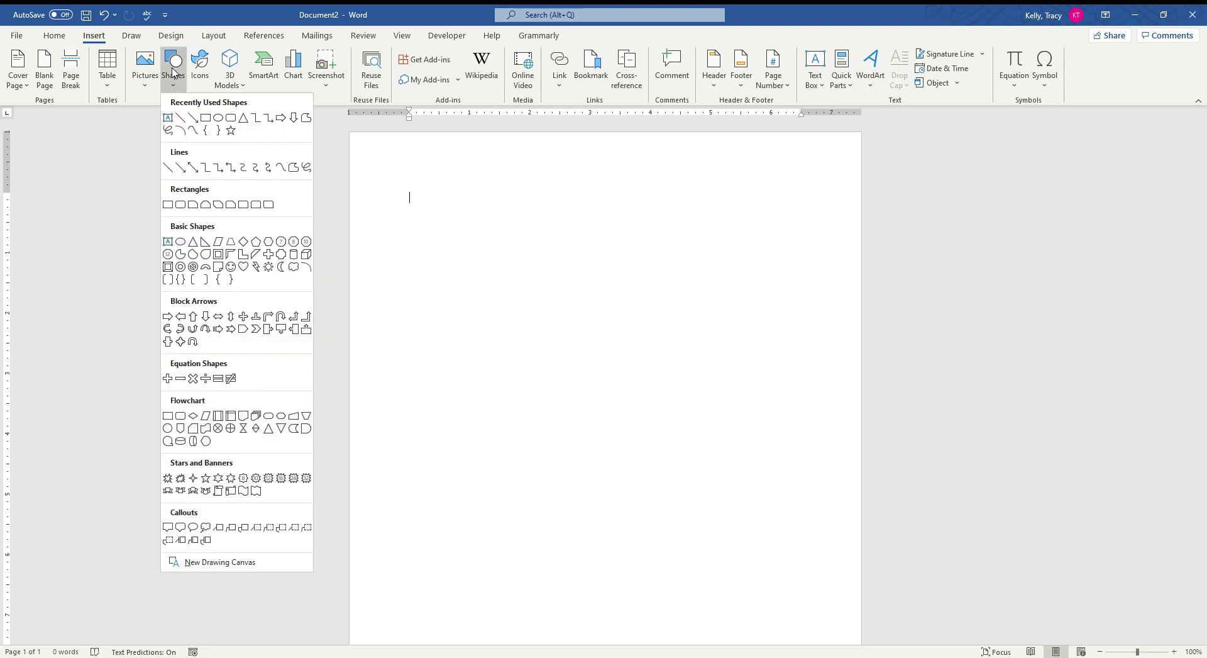
click(180, 241)
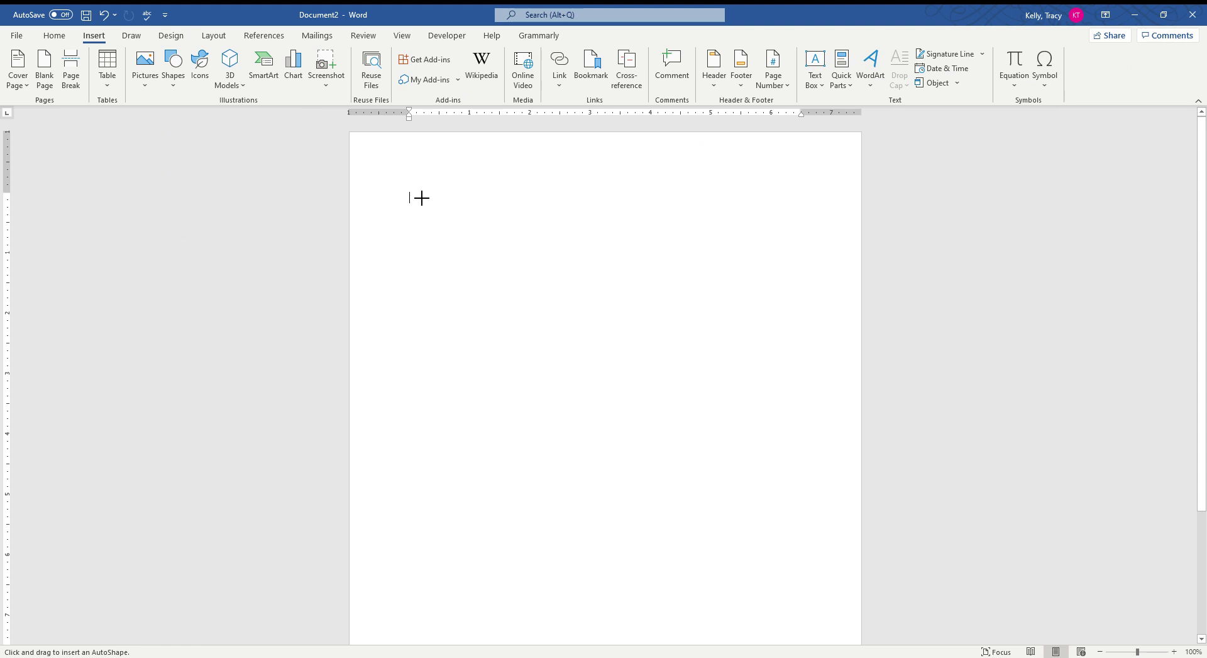
drag(421, 198, 543, 333)
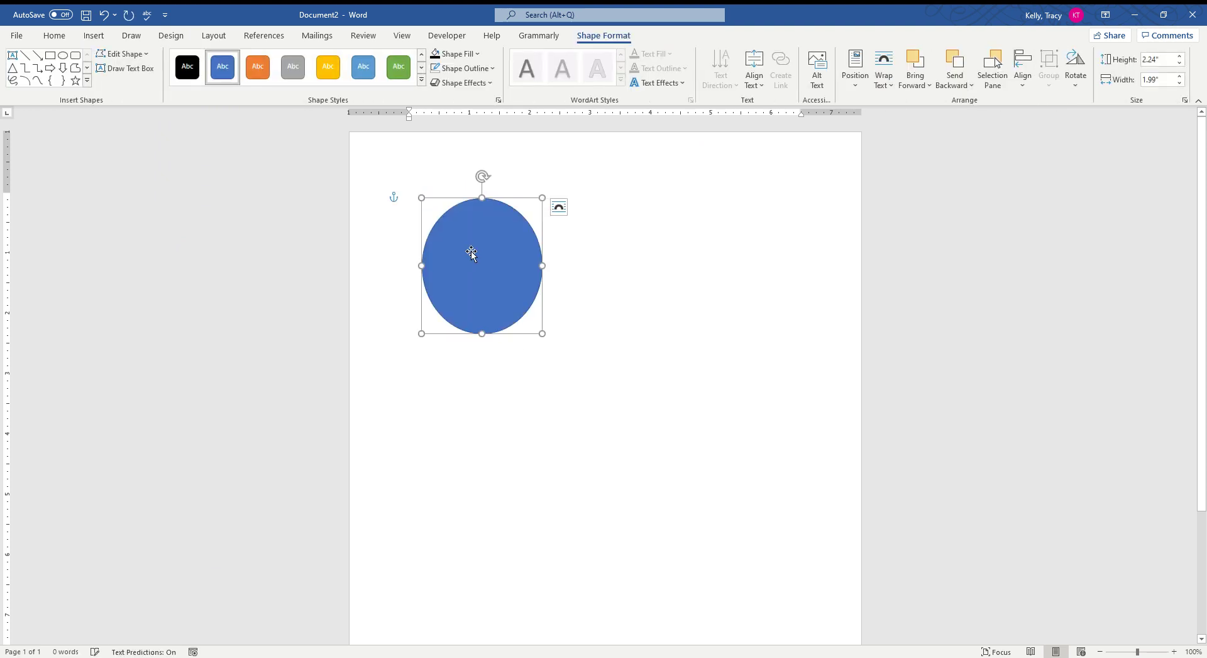
Move the oval slightly toward the page's upper-left corner and fill it with black.
drag(478, 256, 447, 219)
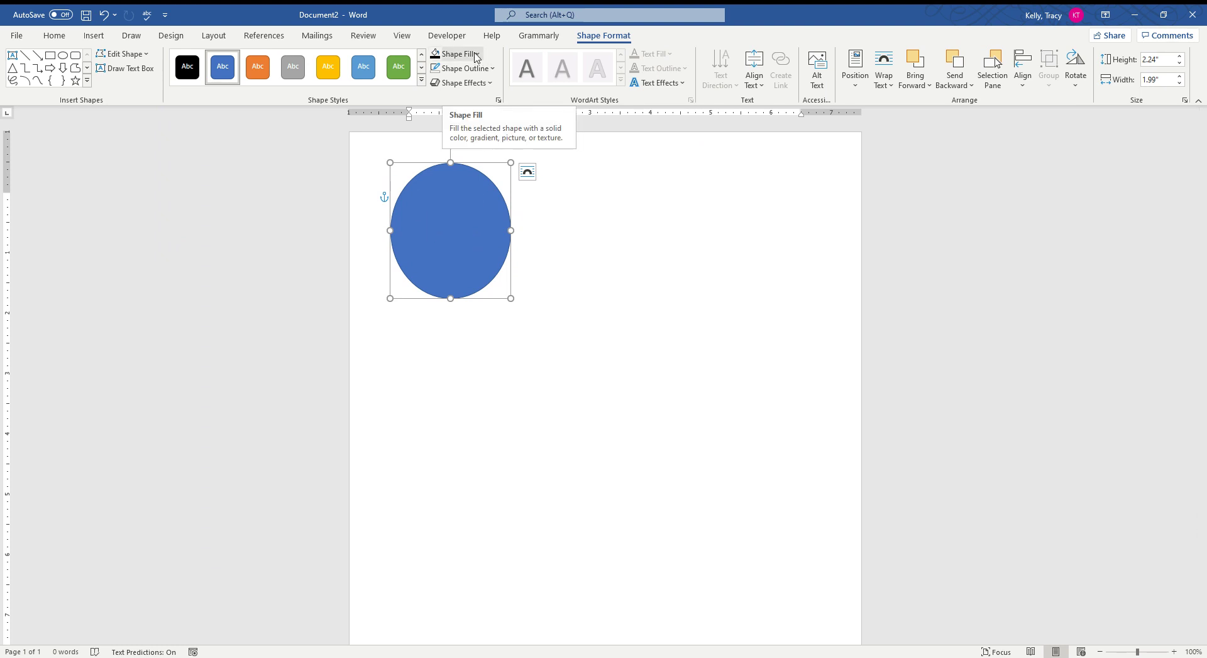
click(476, 54)
click(446, 90)
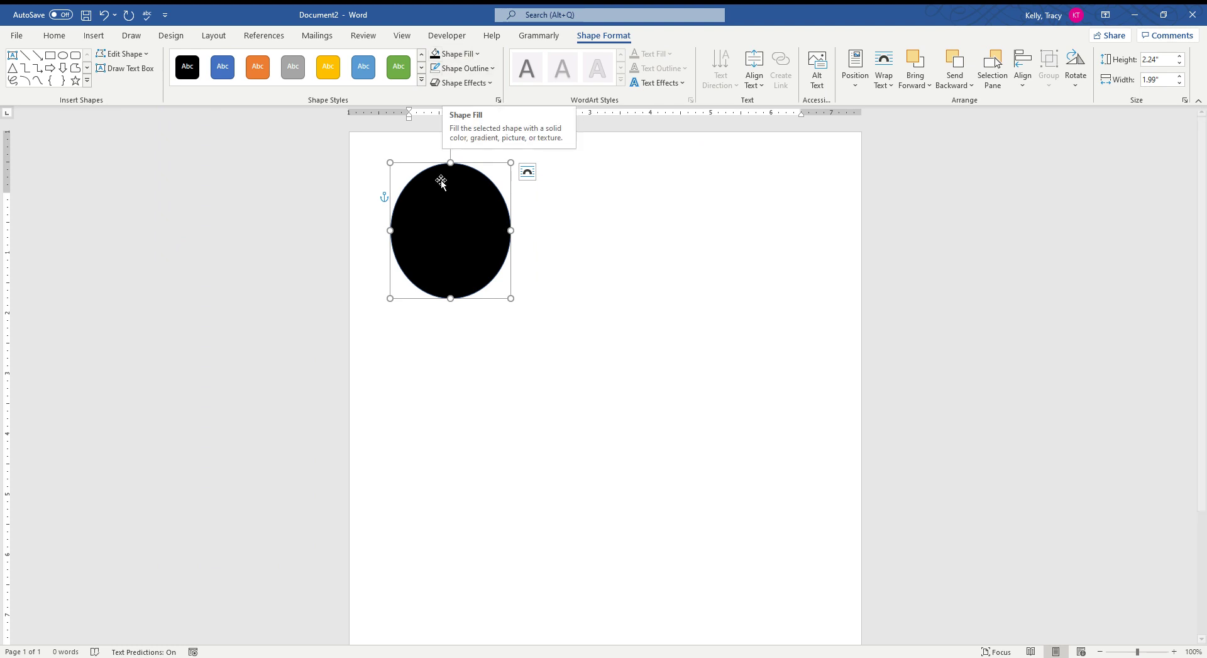
Open the stock image library for inserting a picture and show its Stickers category.
click(94, 36)
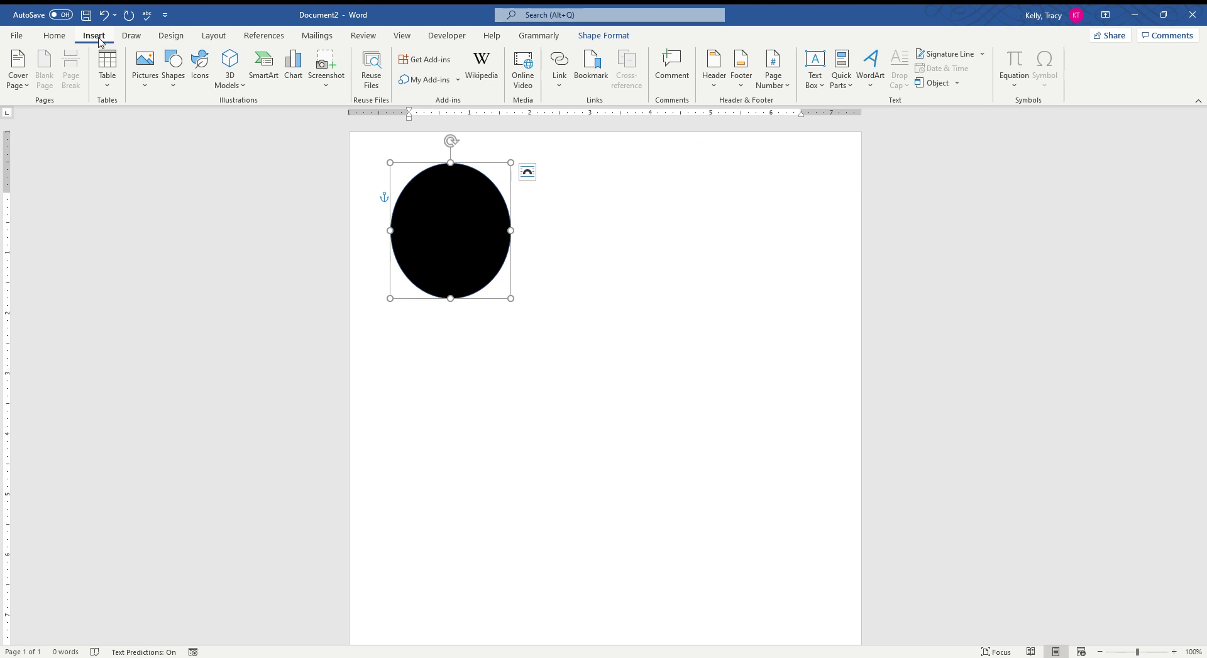
click(146, 90)
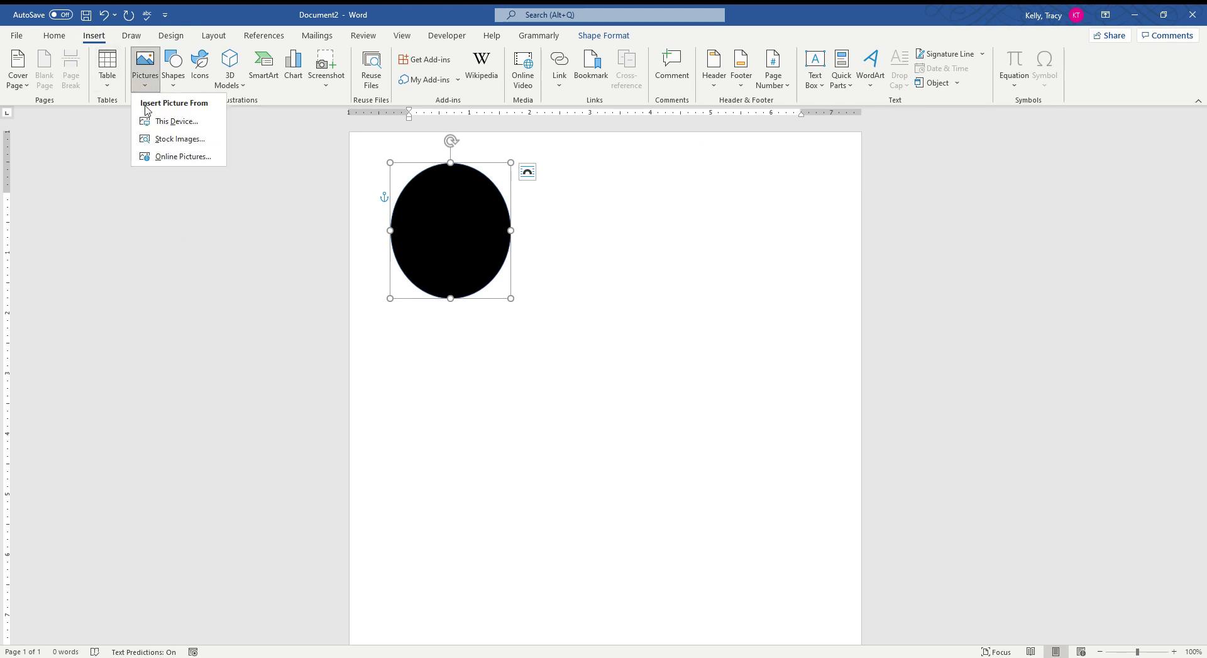
click(166, 139)
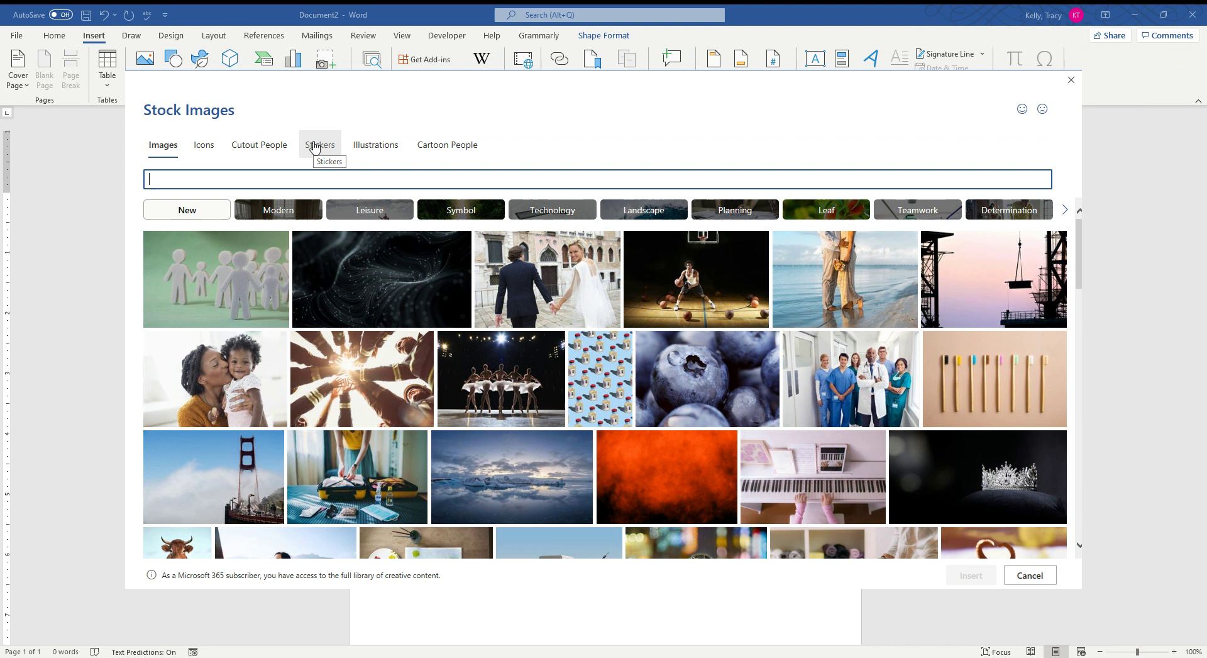
click(315, 147)
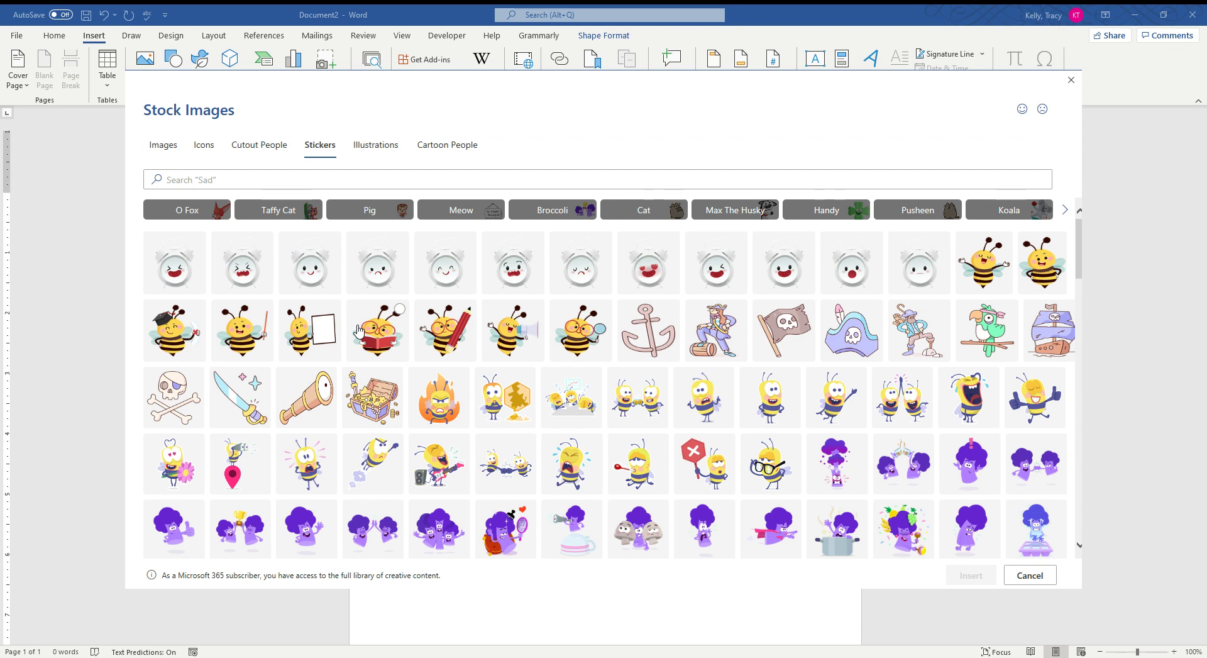
Look through the whole collection of stock stickers for a suitable picture.
scroll(359, 331, down, 5)
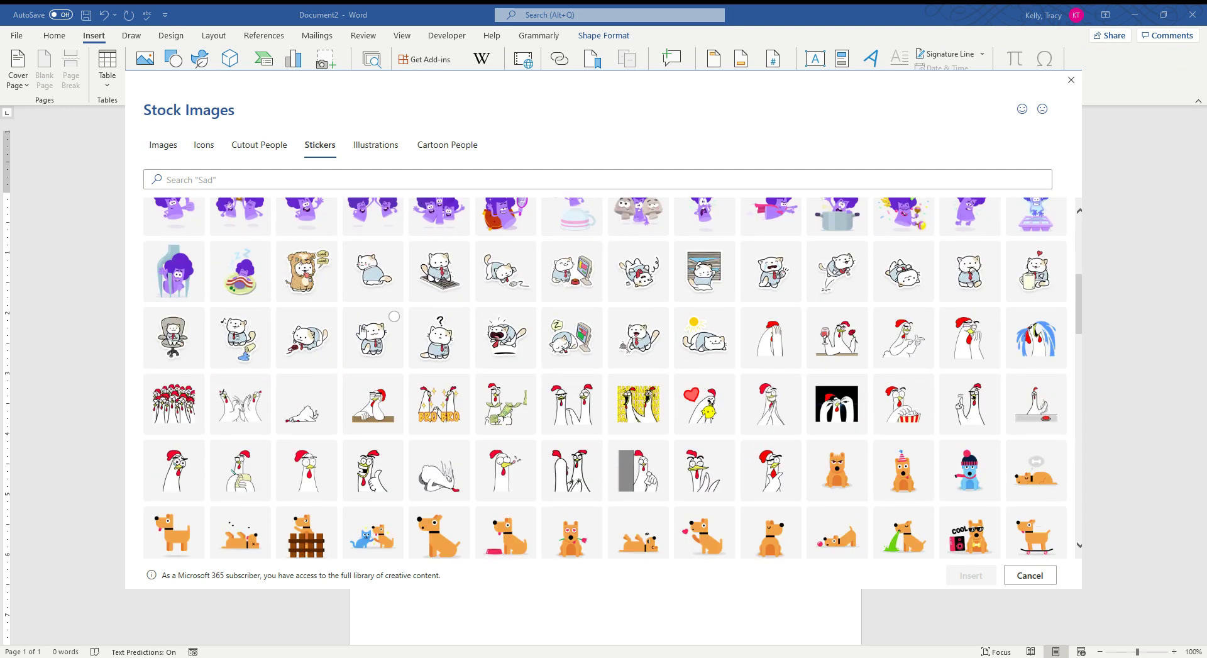
scroll(362, 331, down, 5)
scroll(388, 348, down, 3)
scroll(389, 347, down, 3)
scroll(461, 375, down, 5)
scroll(461, 376, up, 4)
scroll(458, 369, up, 3)
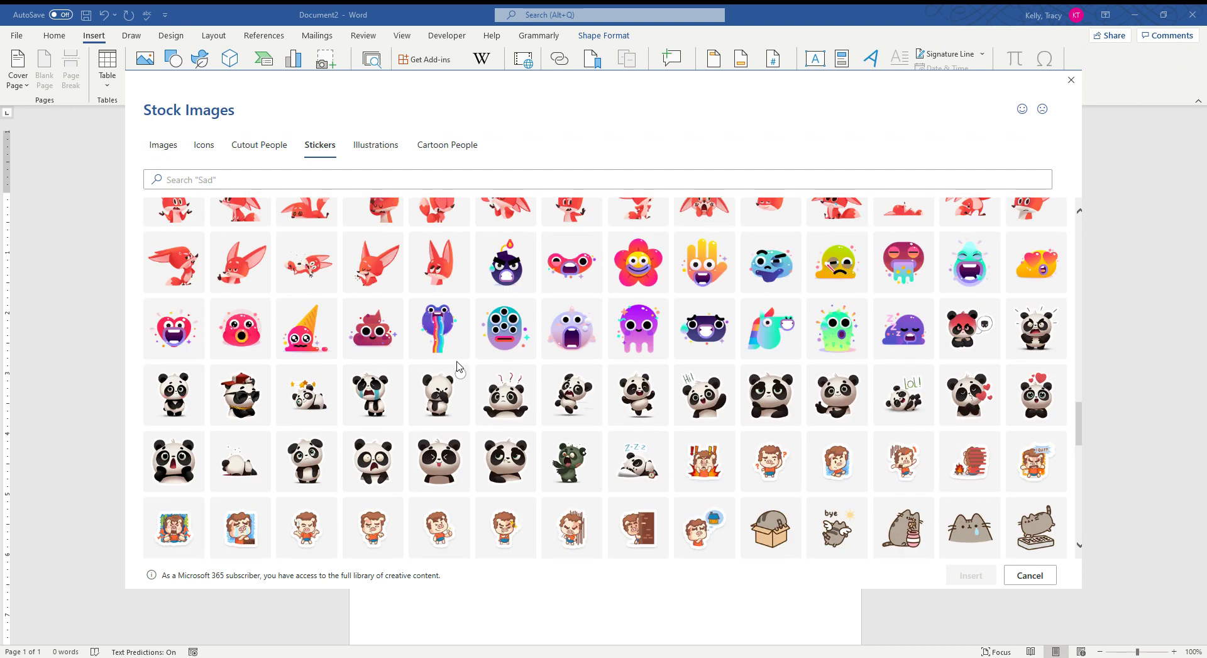
scroll(458, 369, down, 10)
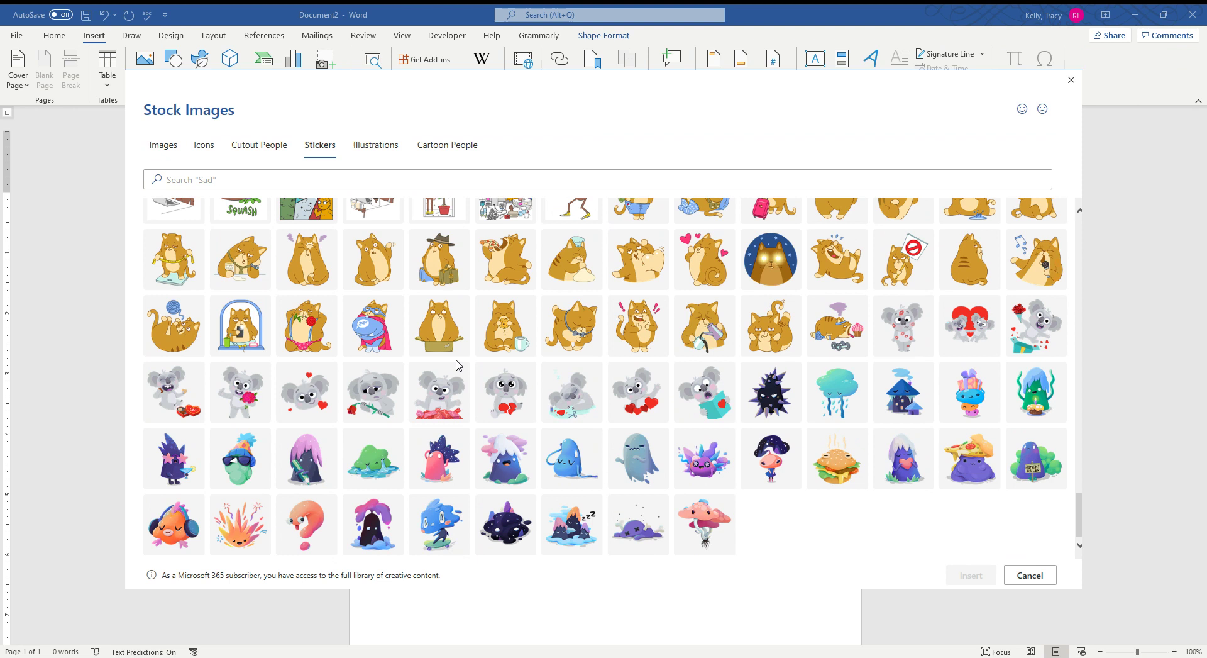
scroll(458, 364, up, 12)
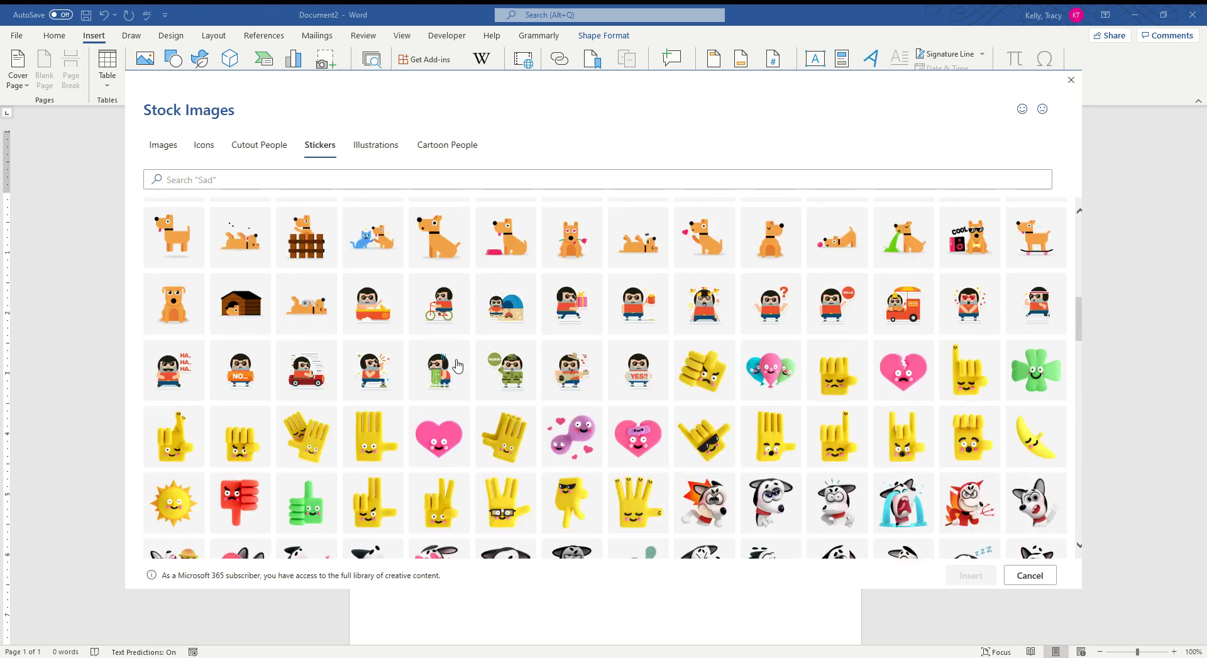
scroll(457, 366, up, 10)
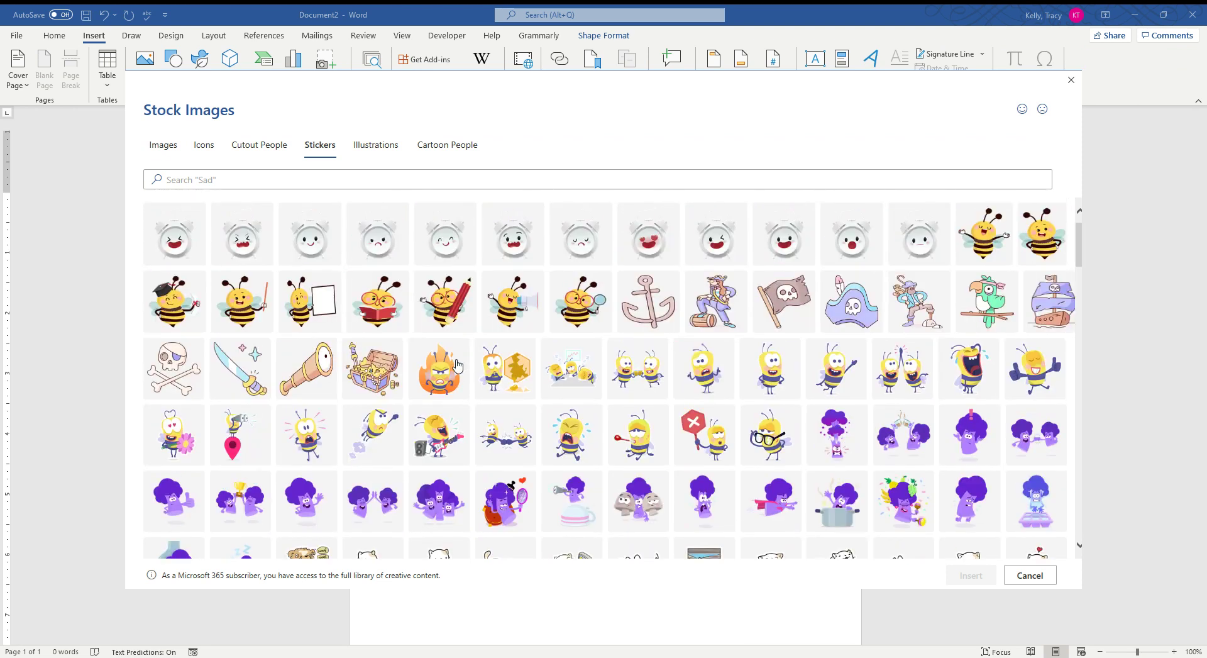
scroll(457, 366, up, 1)
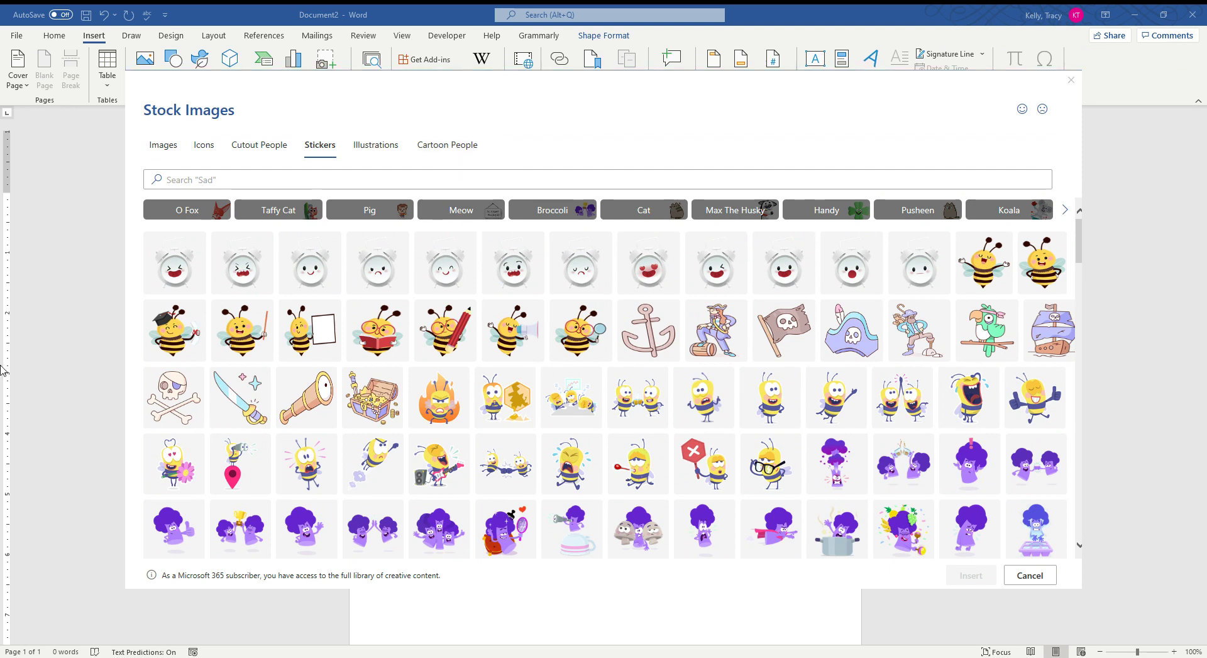
Insert the pirate skull and crossbones sticker and shrink it to about 1.68" wide by 1.8" high.
click(178, 400)
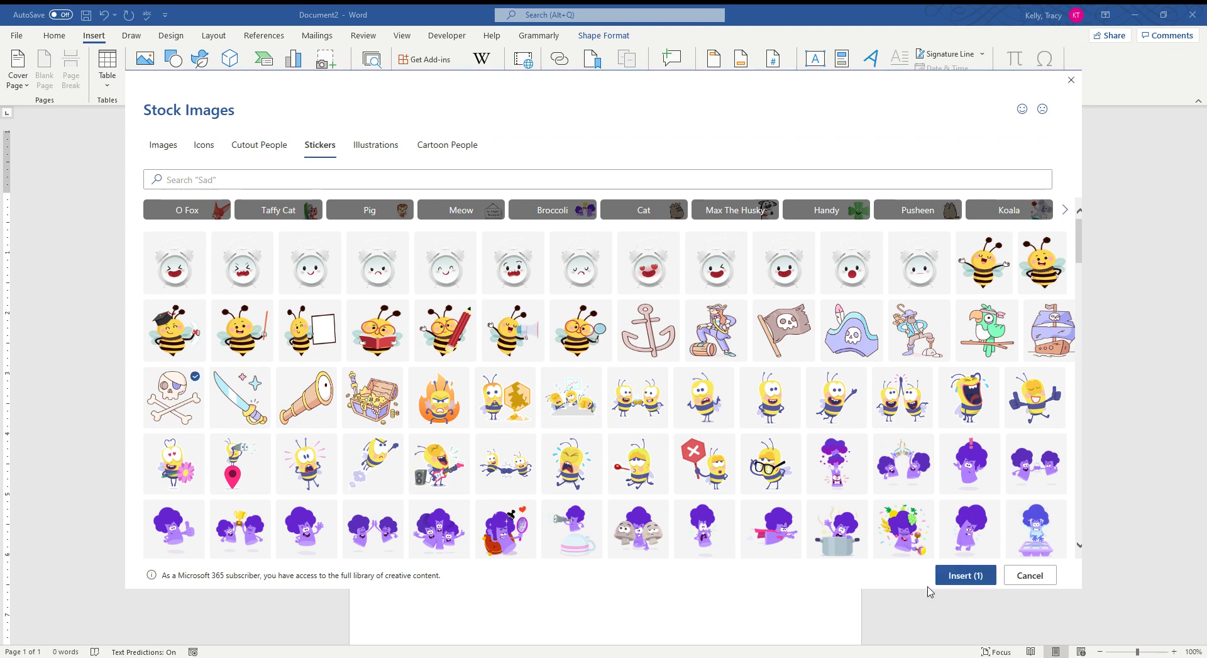
click(947, 578)
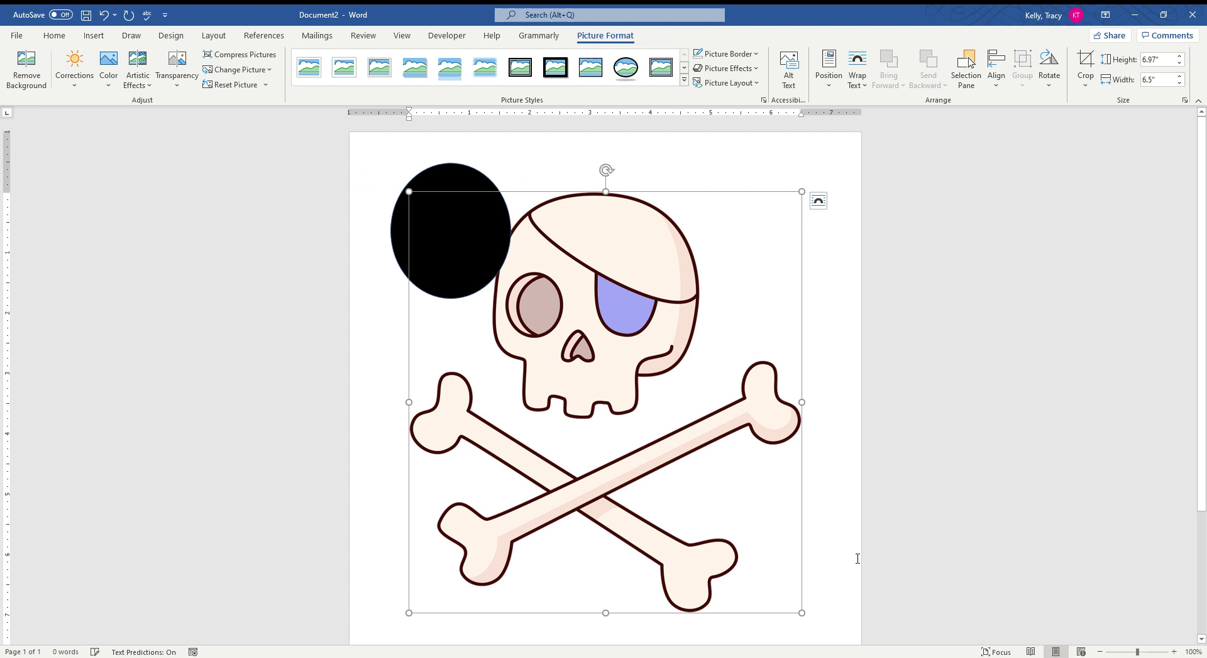
drag(799, 611, 510, 295)
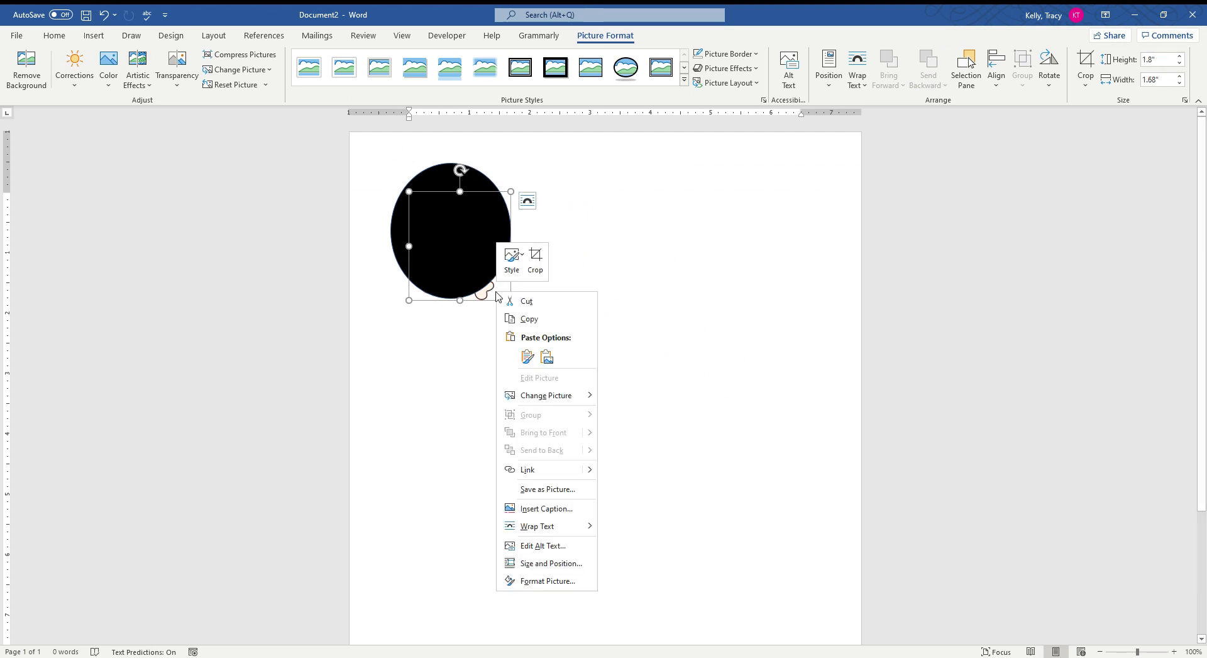
Try to send the black oval to the back, behind the skull sticker.
right_click(497, 293)
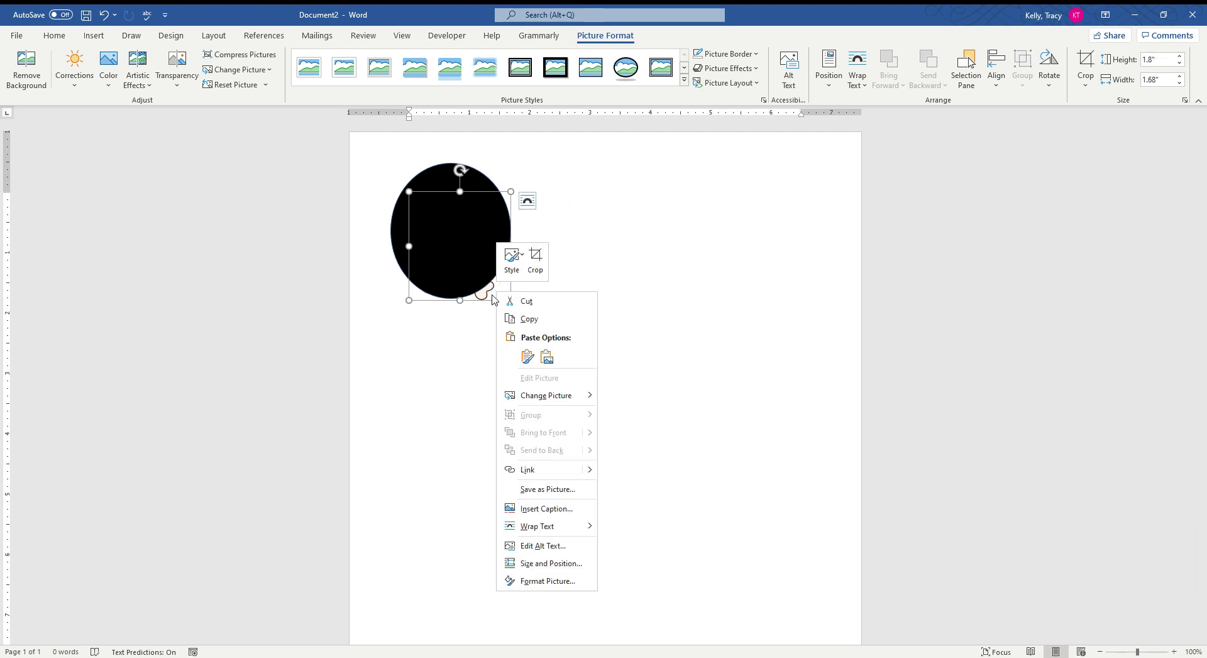
key(Escape)
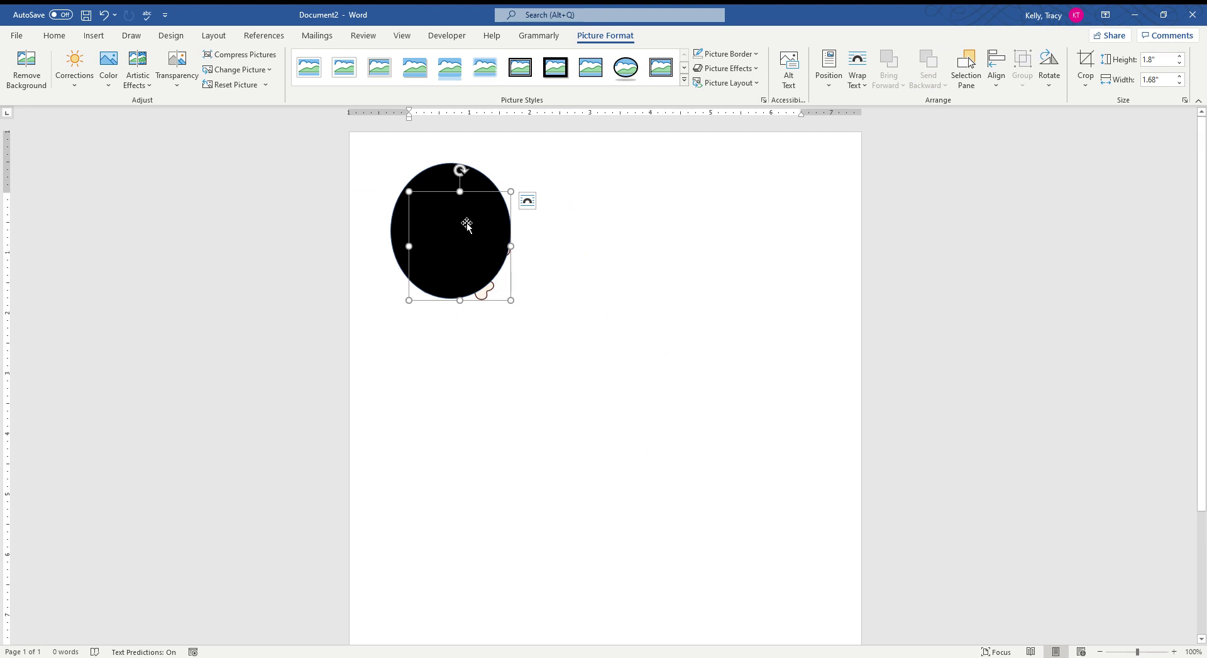
click(466, 221)
right_click(457, 218)
click(526, 373)
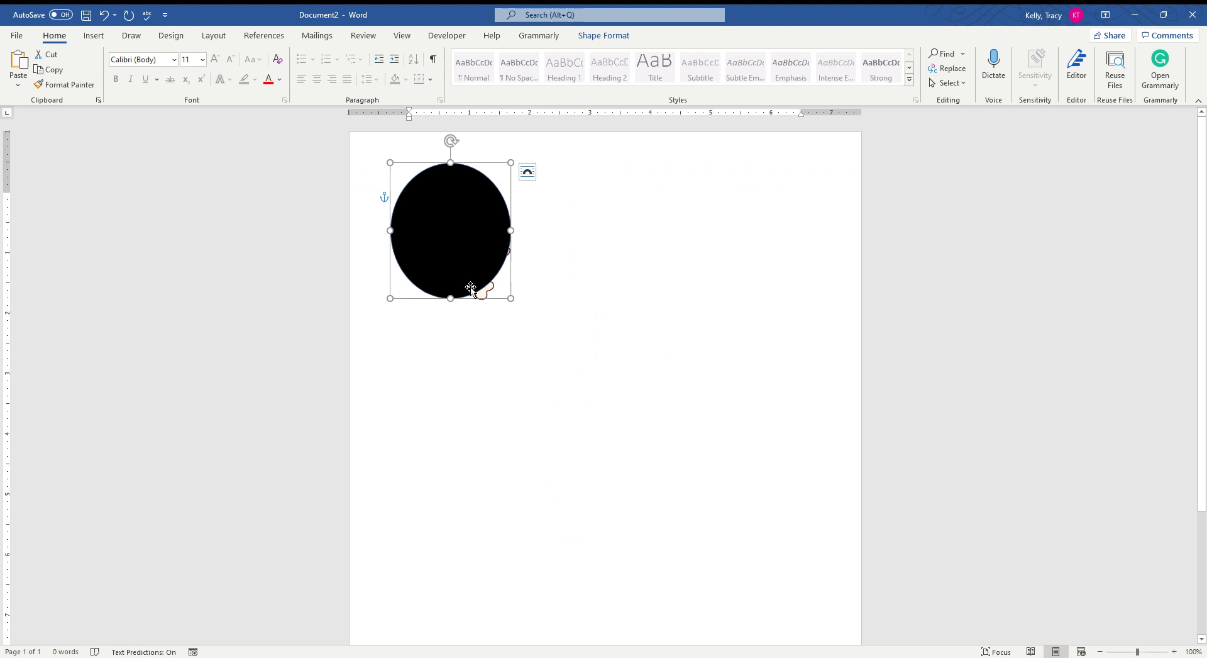
Move the black oval off the sticker toward the middle of the page and set the sticker's wrapping to In Front of Text.
drag(439, 213, 598, 289)
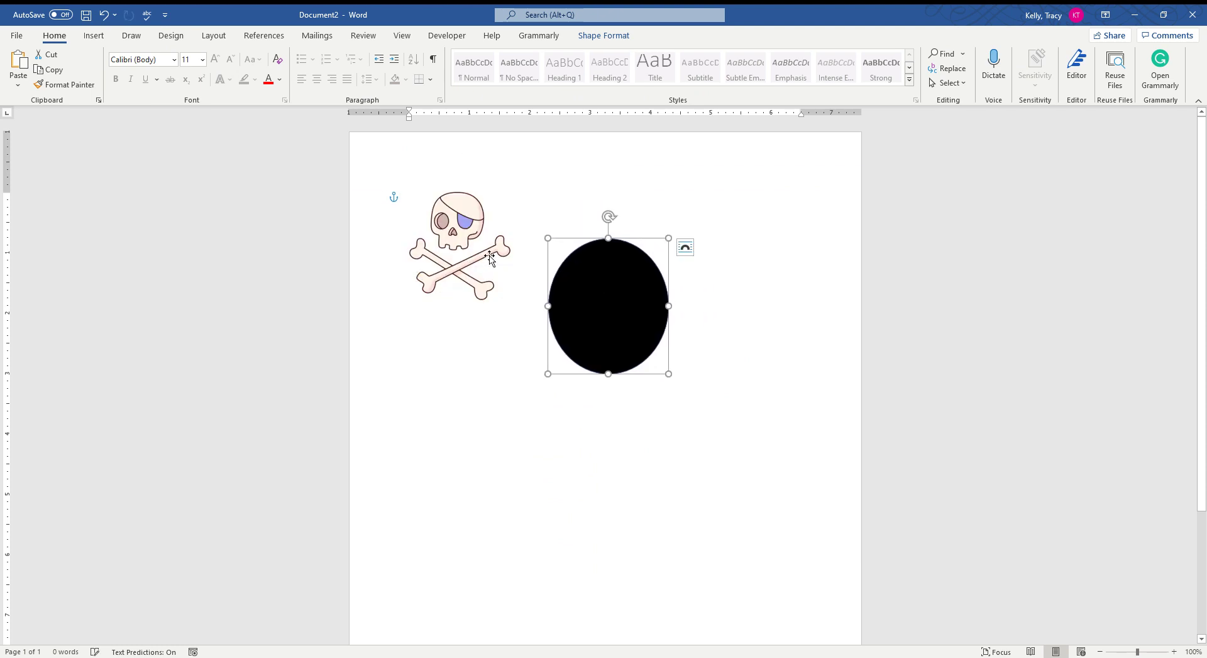
drag(438, 230, 465, 229)
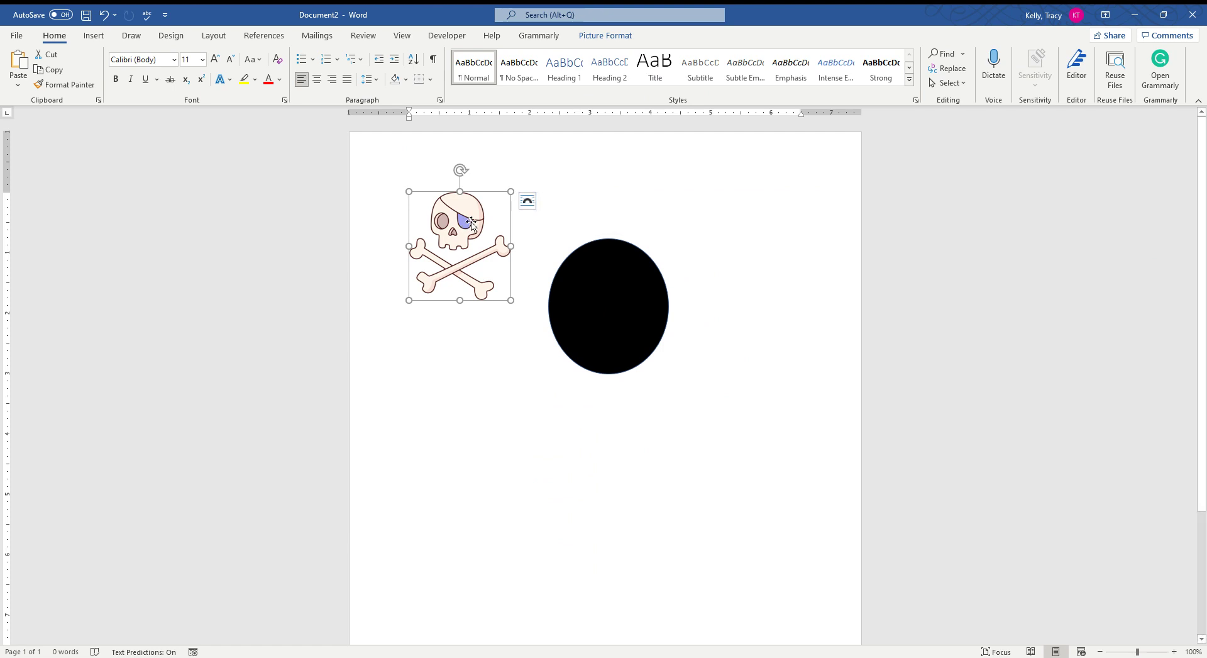
click(528, 202)
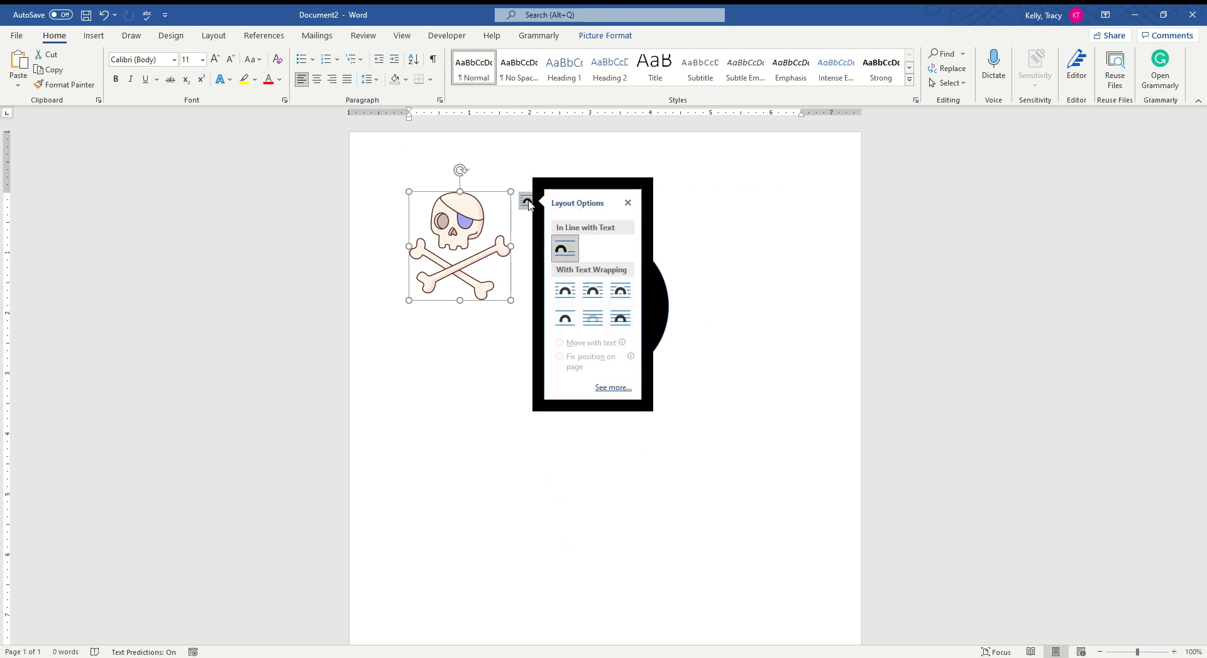
click(621, 319)
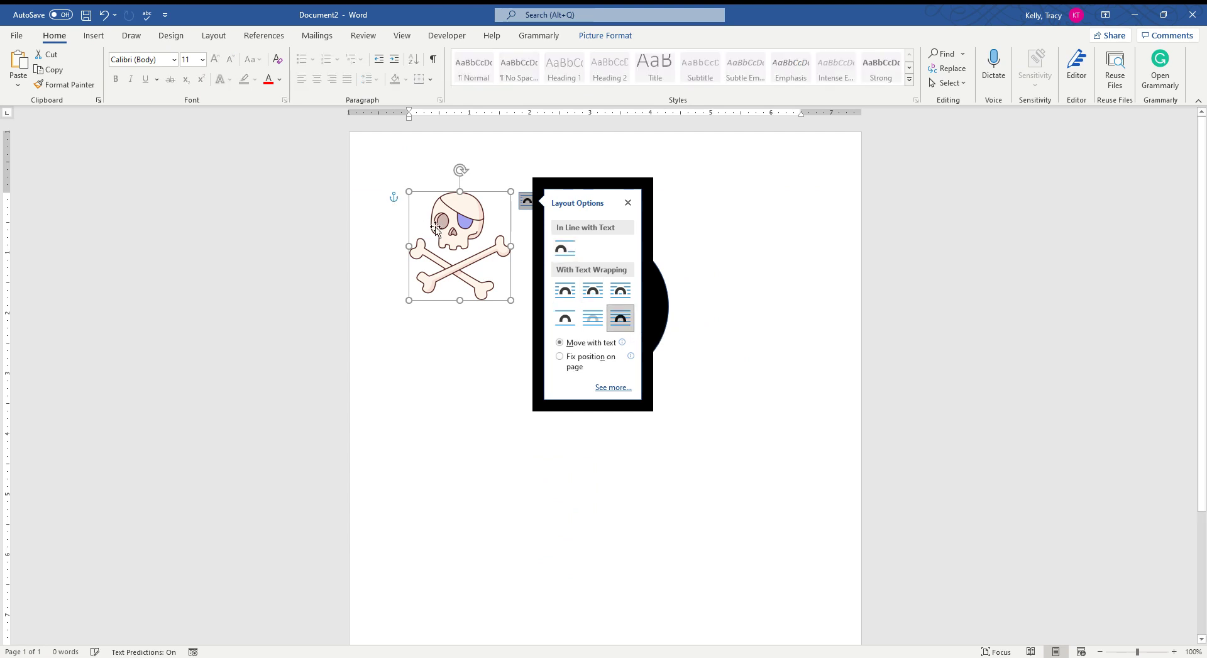
Place the skull sticker on the black oval and shrink it to fit roughly centred inside the oval.
drag(453, 233, 603, 279)
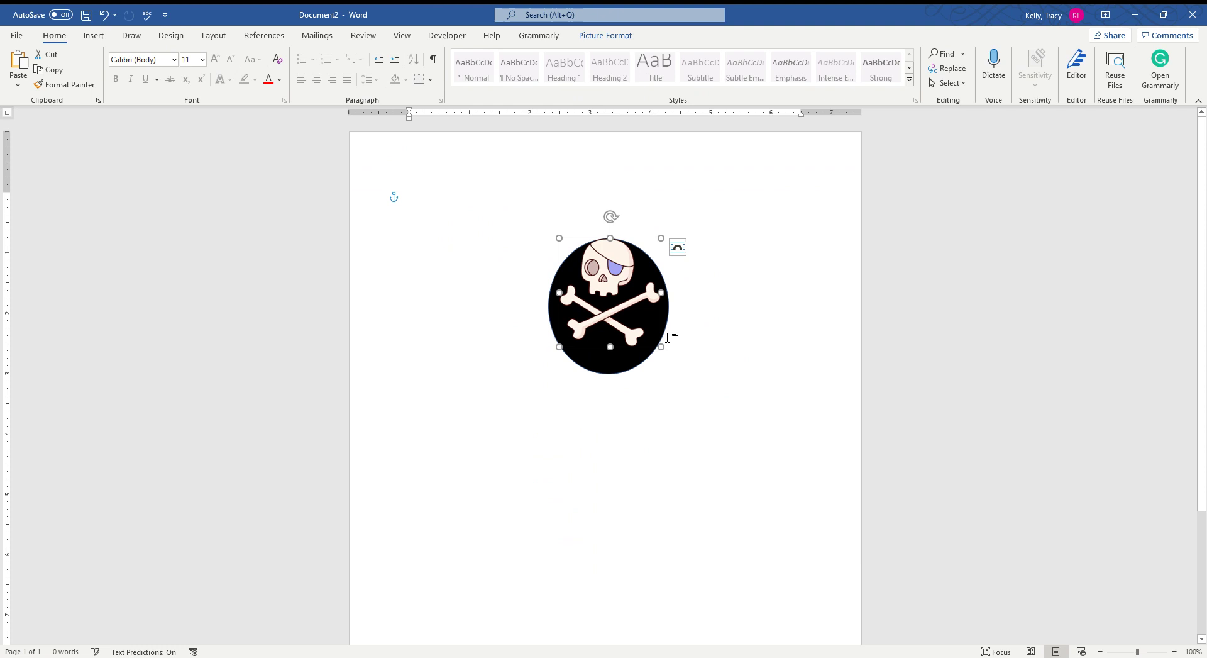
drag(661, 346, 632, 316)
drag(596, 271, 614, 295)
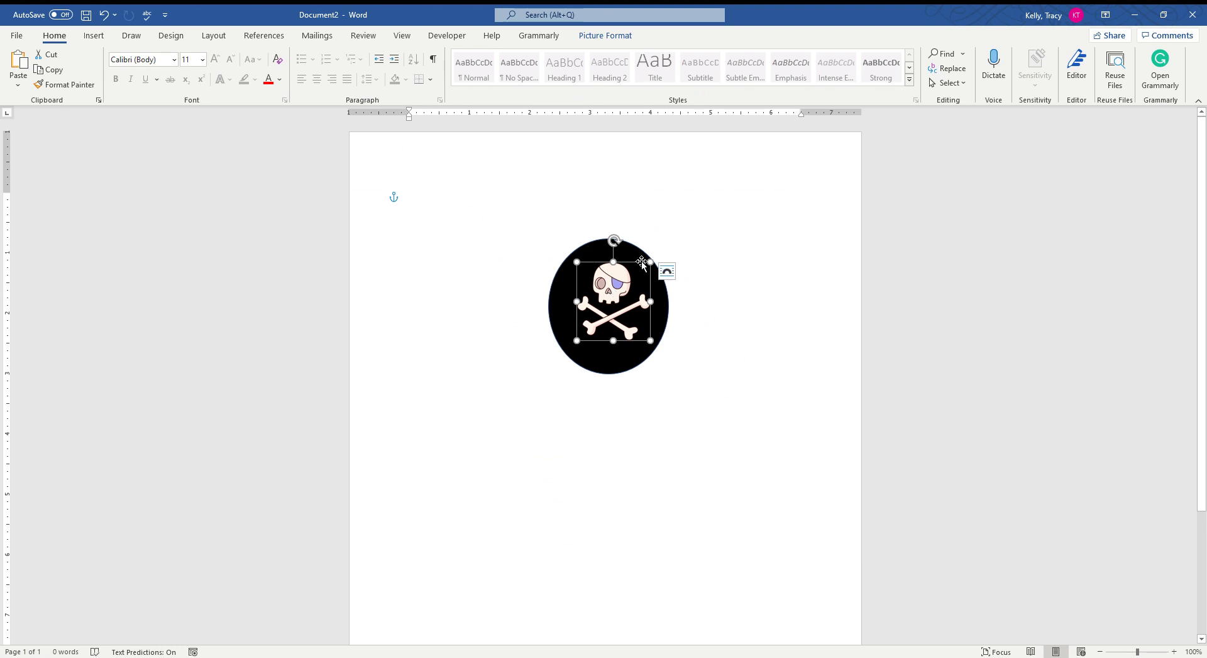
click(488, 212)
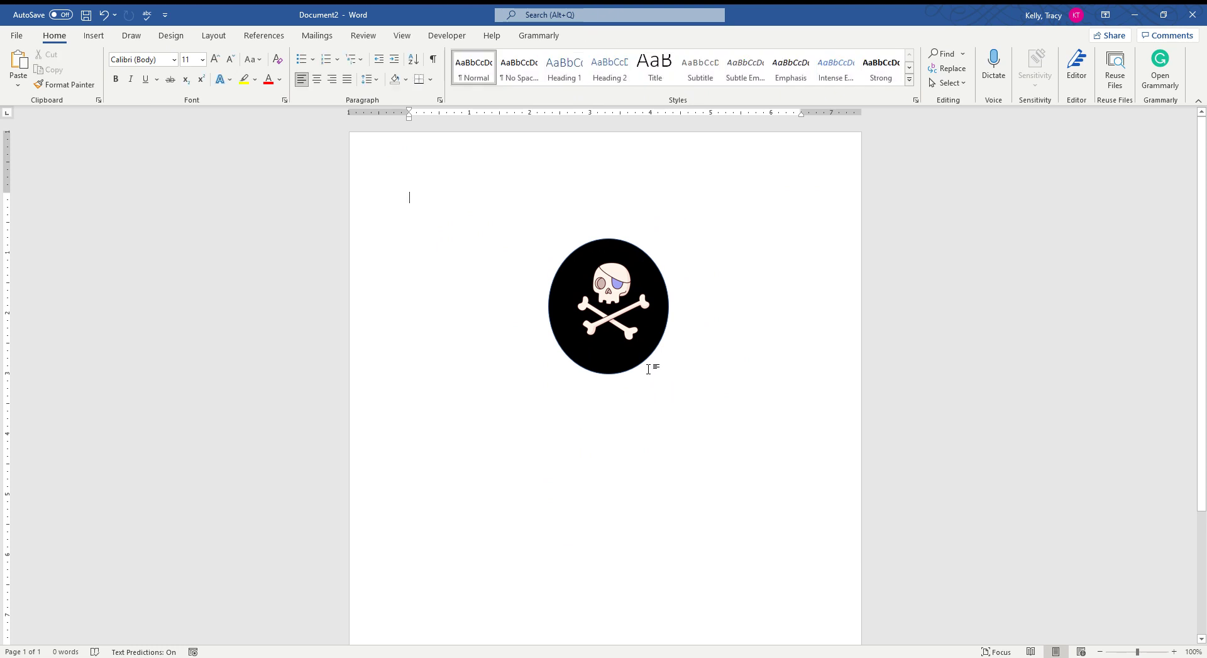
Select the sticker and the oval together and align them to each other with Align Center and Align Middle.
click(606, 298)
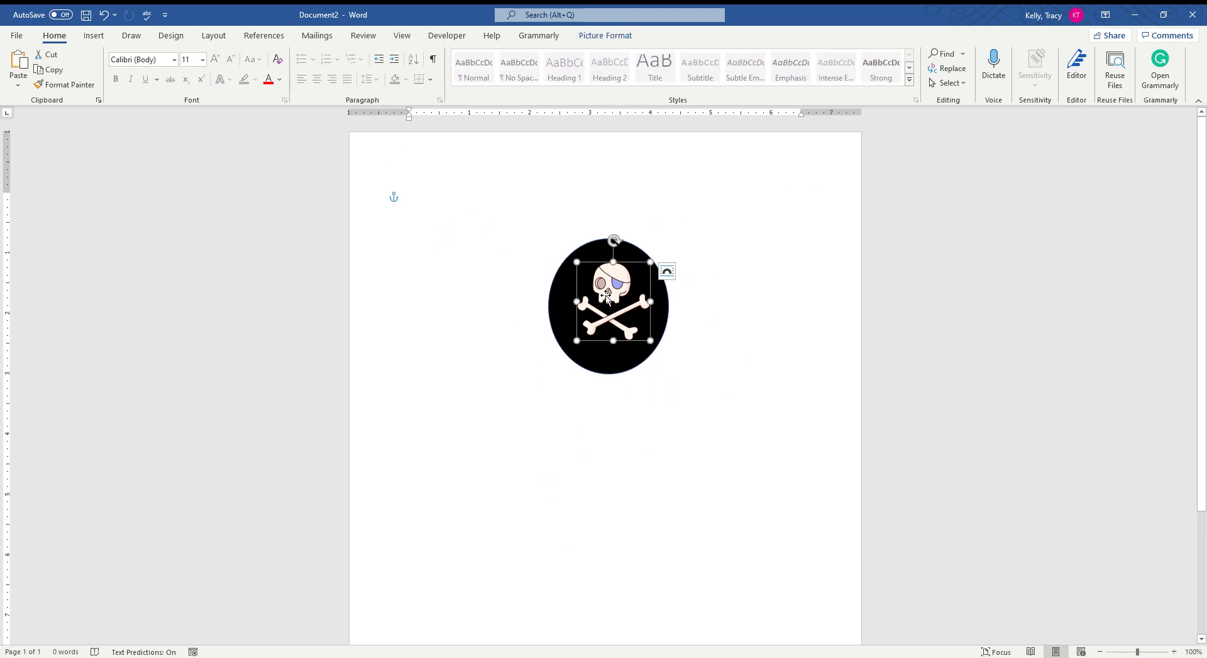
shift+click(603, 363)
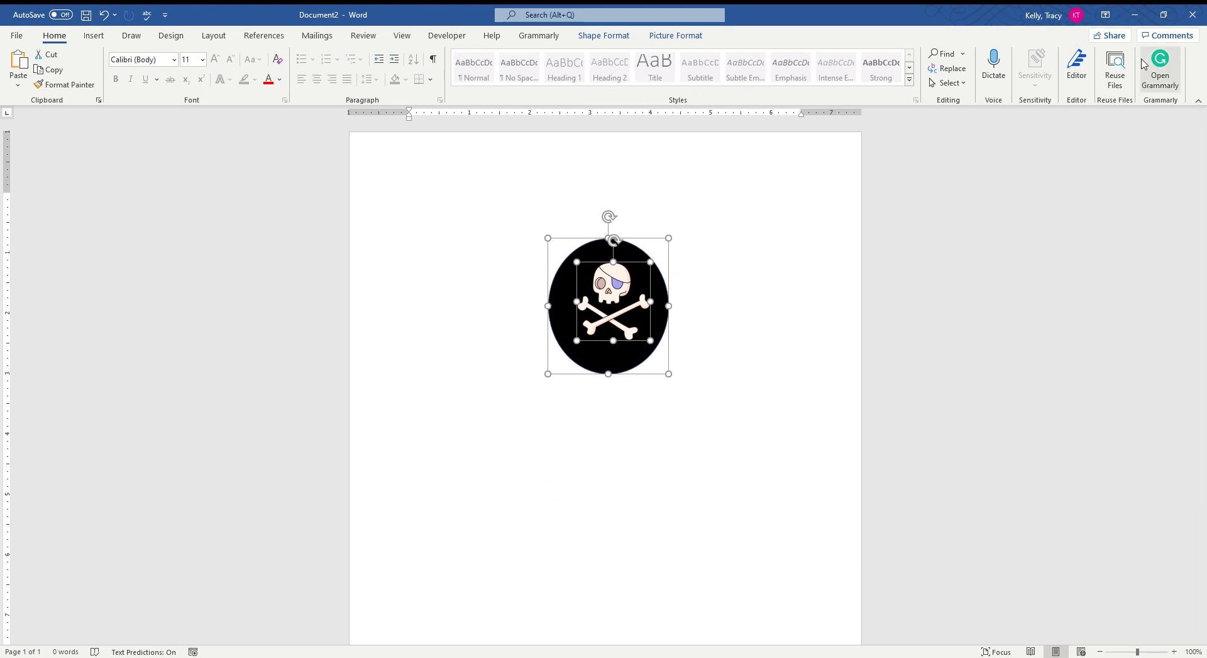
click(668, 37)
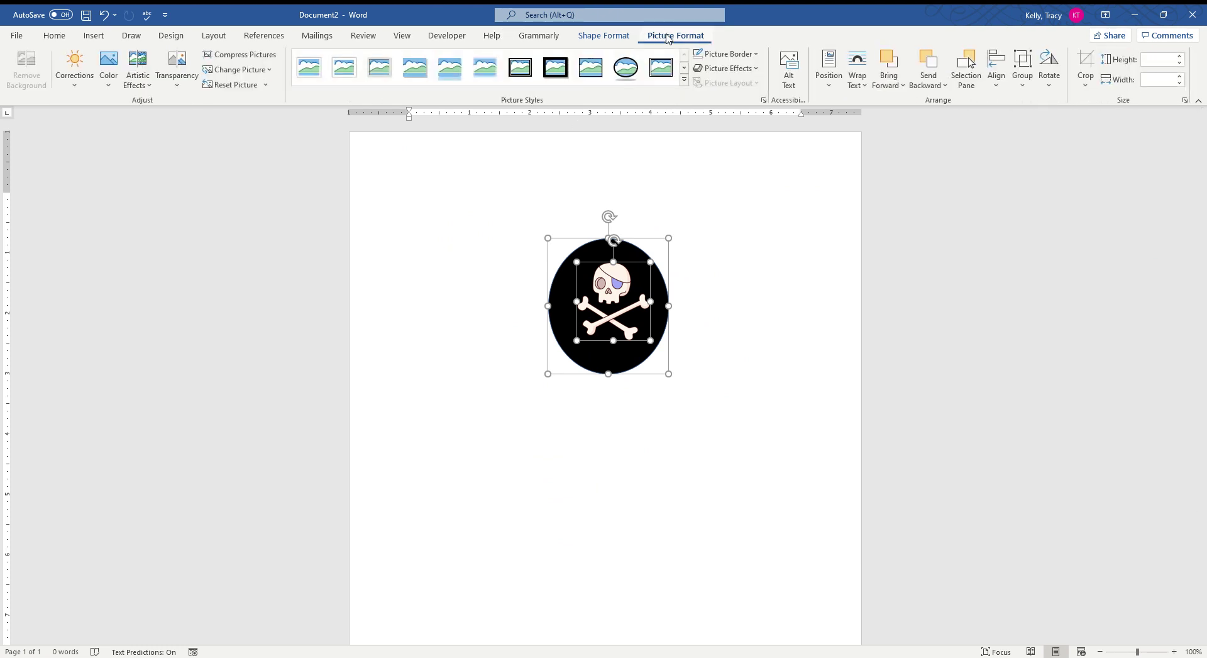
click(996, 87)
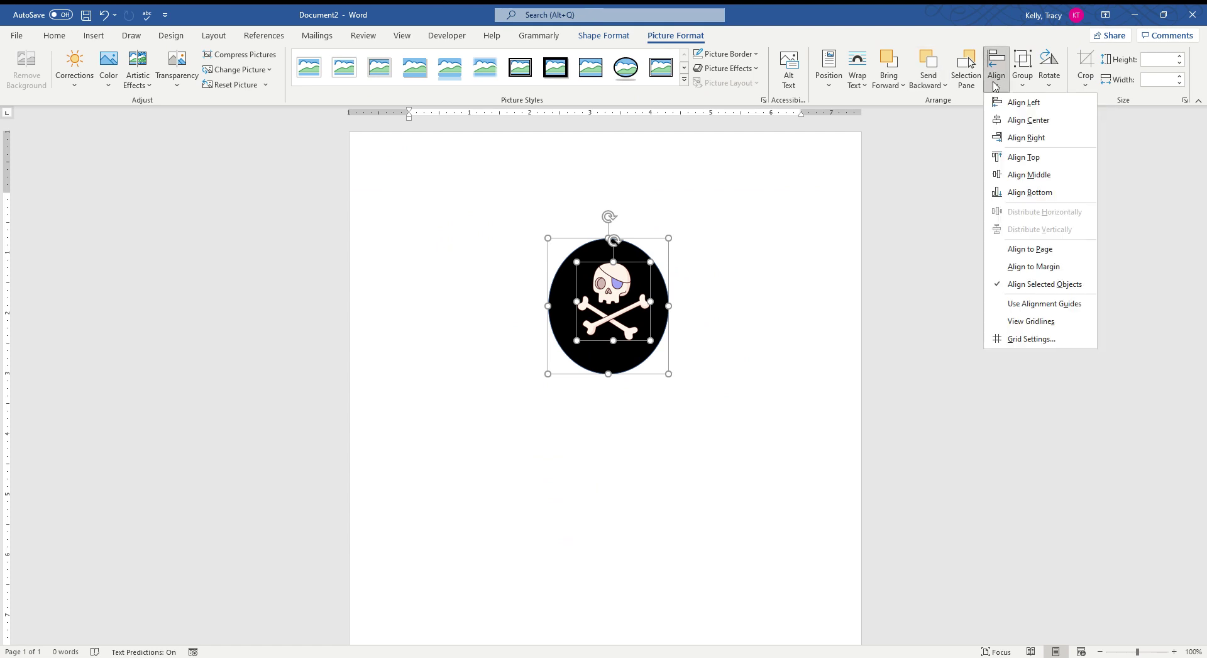
click(1030, 121)
click(1000, 79)
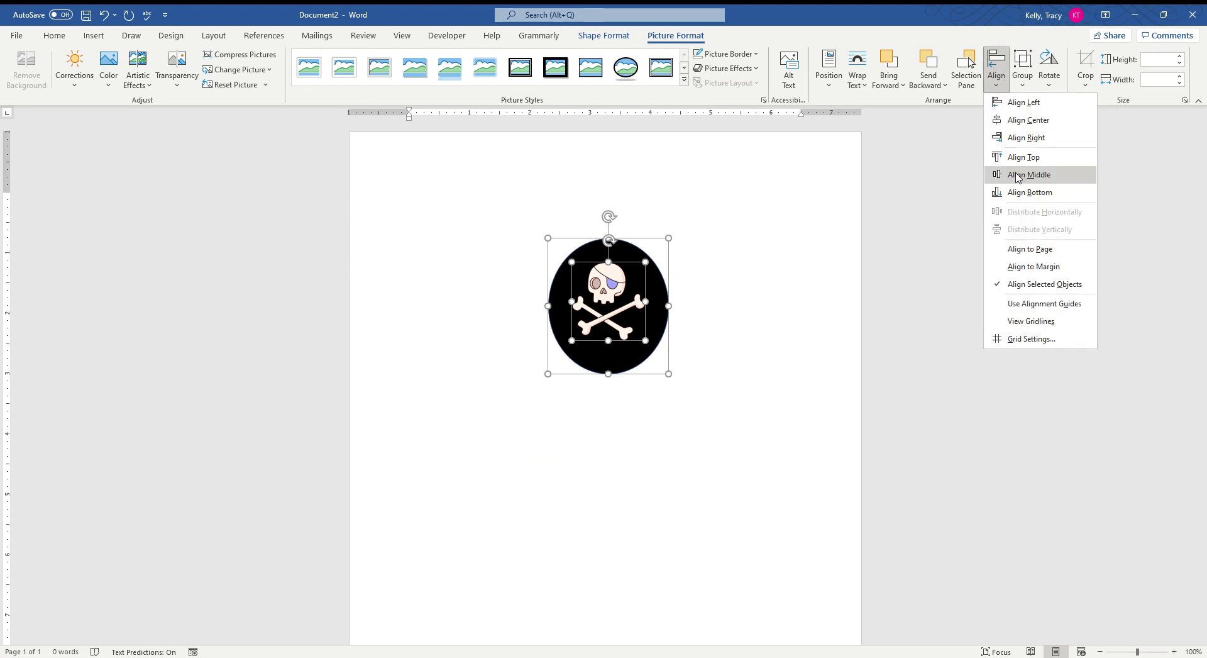
click(1023, 179)
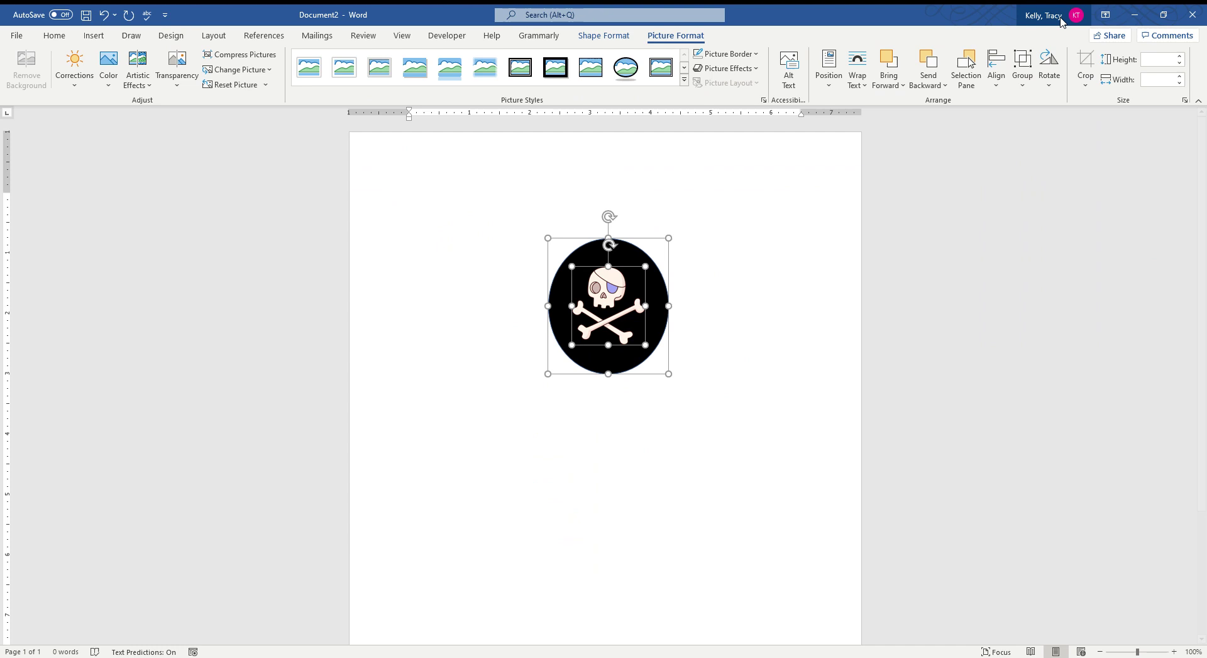
Group the skull sticker with the black oval and move the group to the upper-left area of the page, near the margin.
click(1023, 87)
click(1039, 101)
drag(619, 312, 450, 221)
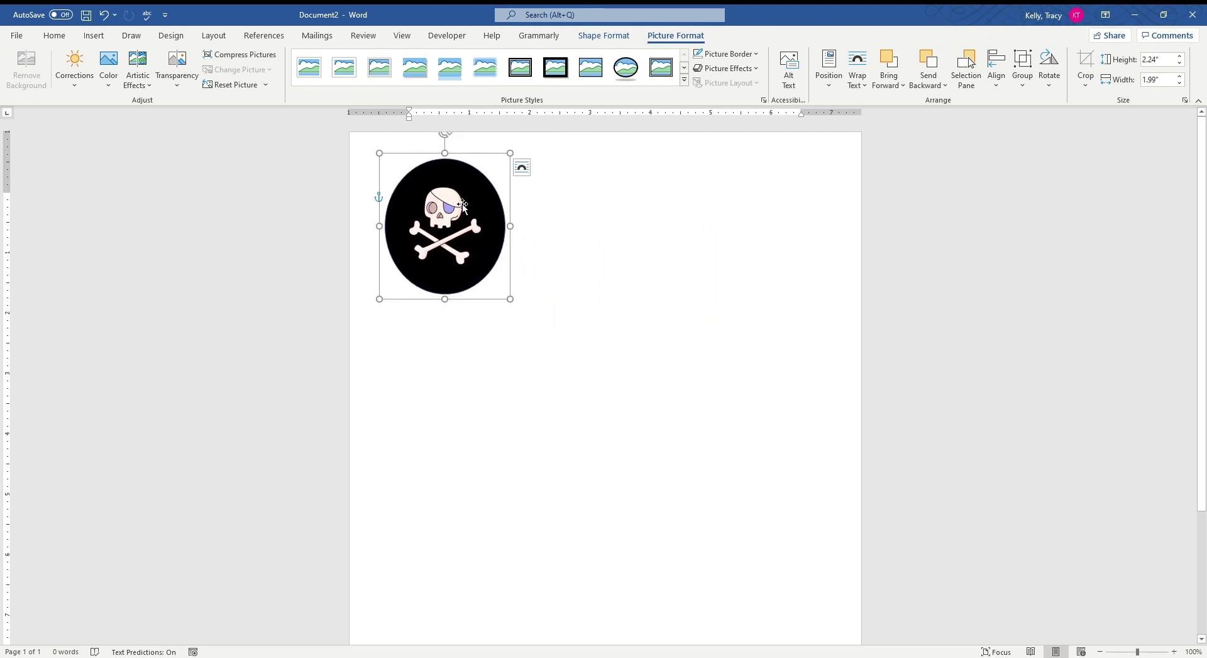
right_click(439, 220)
click(480, 247)
mouse_move(456, 215)
mouse_down()
mouse_move(539, 216)
mouse_move(475, 216)
mouse_up()
Copy the grouped skull graphic and place a pasted duplicate directly to its right.
right_click(471, 212)
click(552, 230)
click(600, 229)
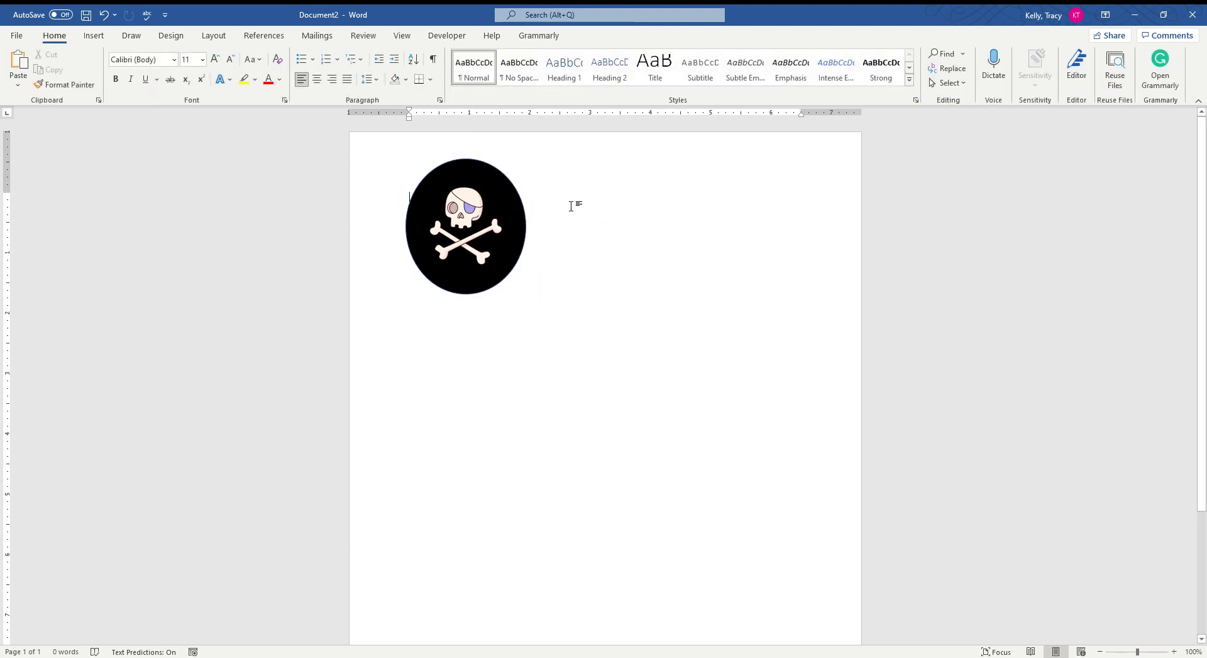
right_click(582, 232)
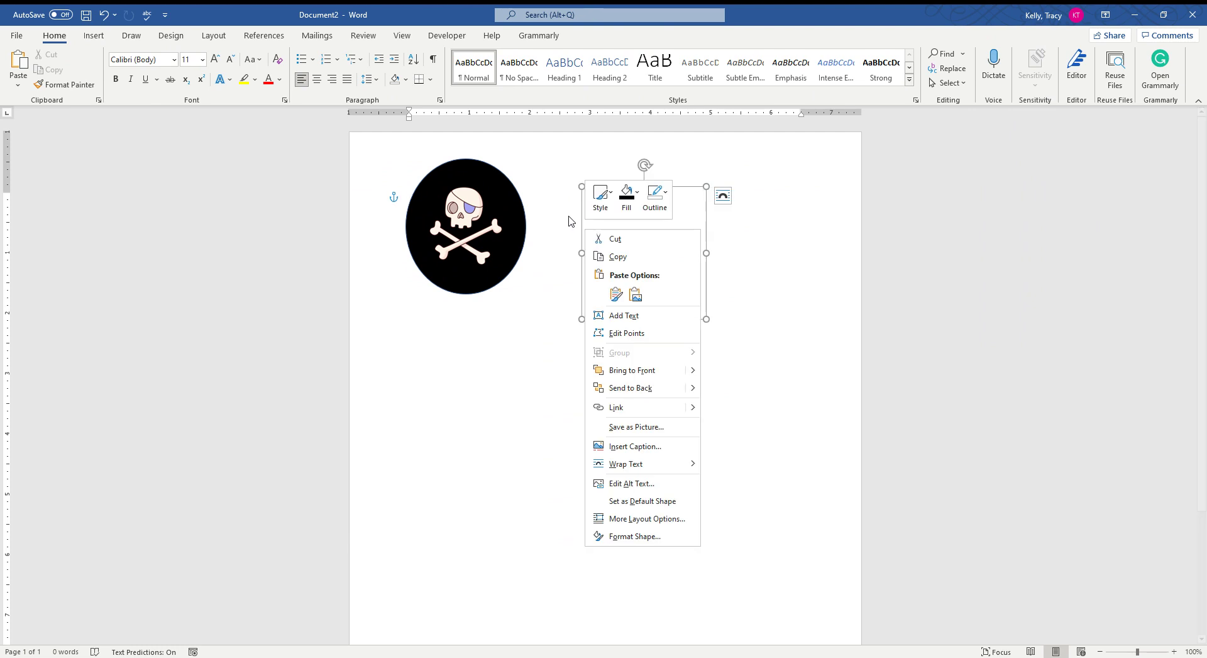
click(617, 293)
drag(639, 240, 604, 220)
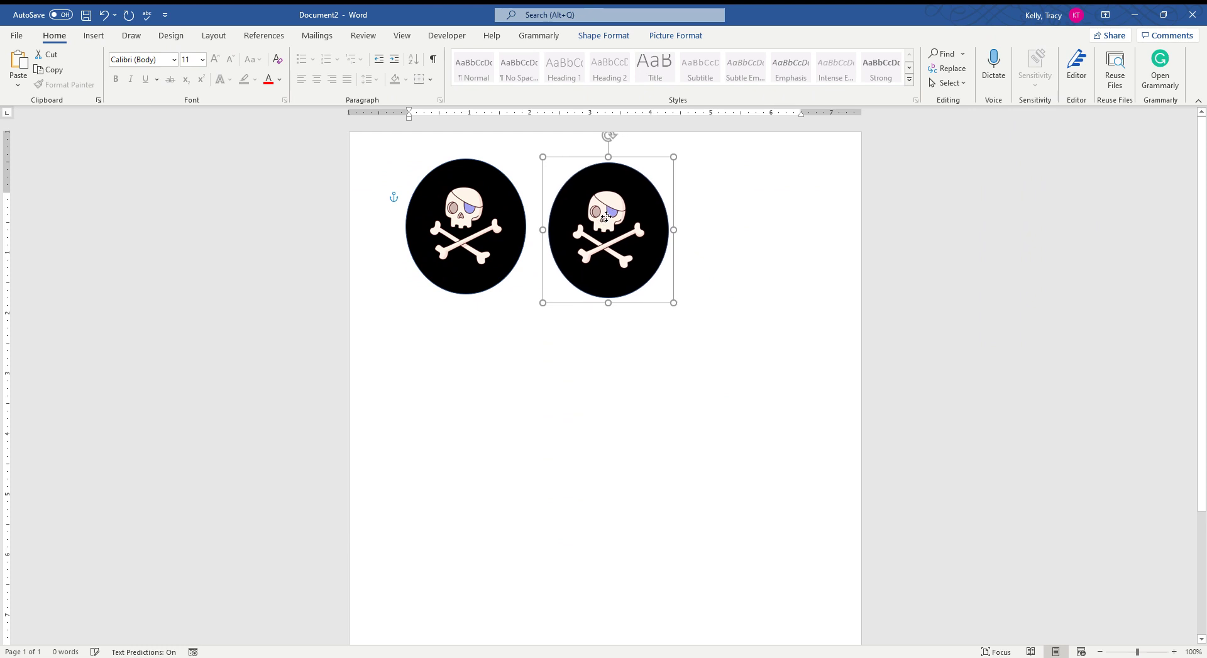
Paste a third skull graphic and place it at the right end of the row.
click(718, 230)
right_click(743, 221)
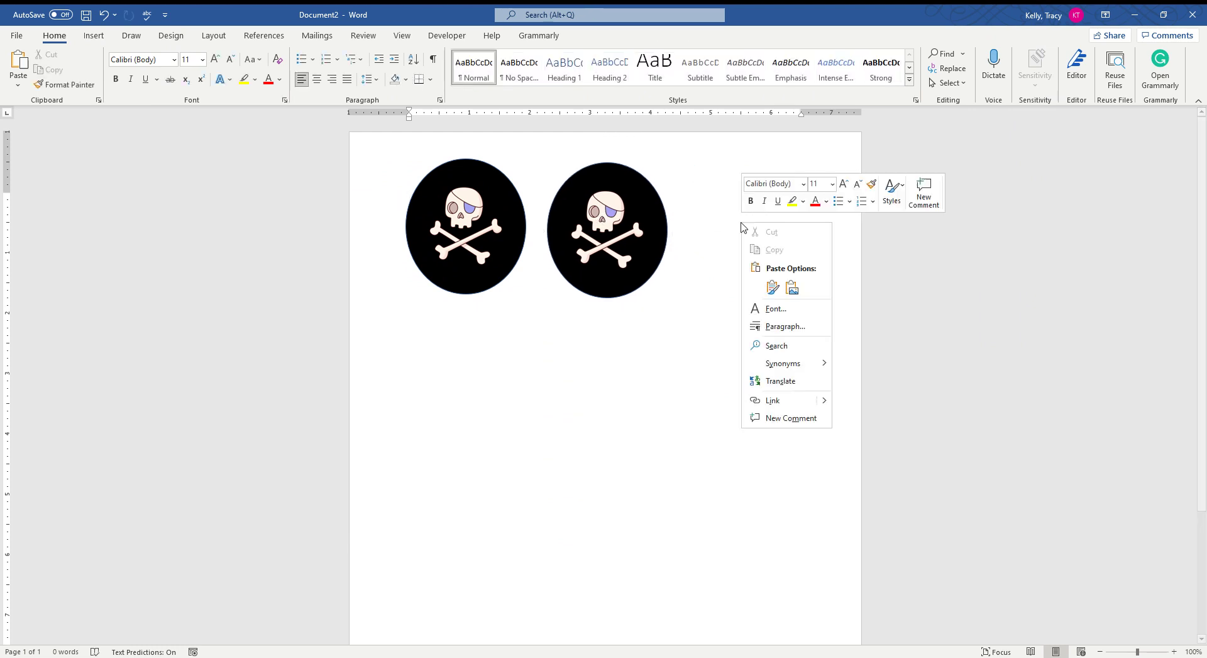
click(794, 287)
drag(477, 249, 757, 221)
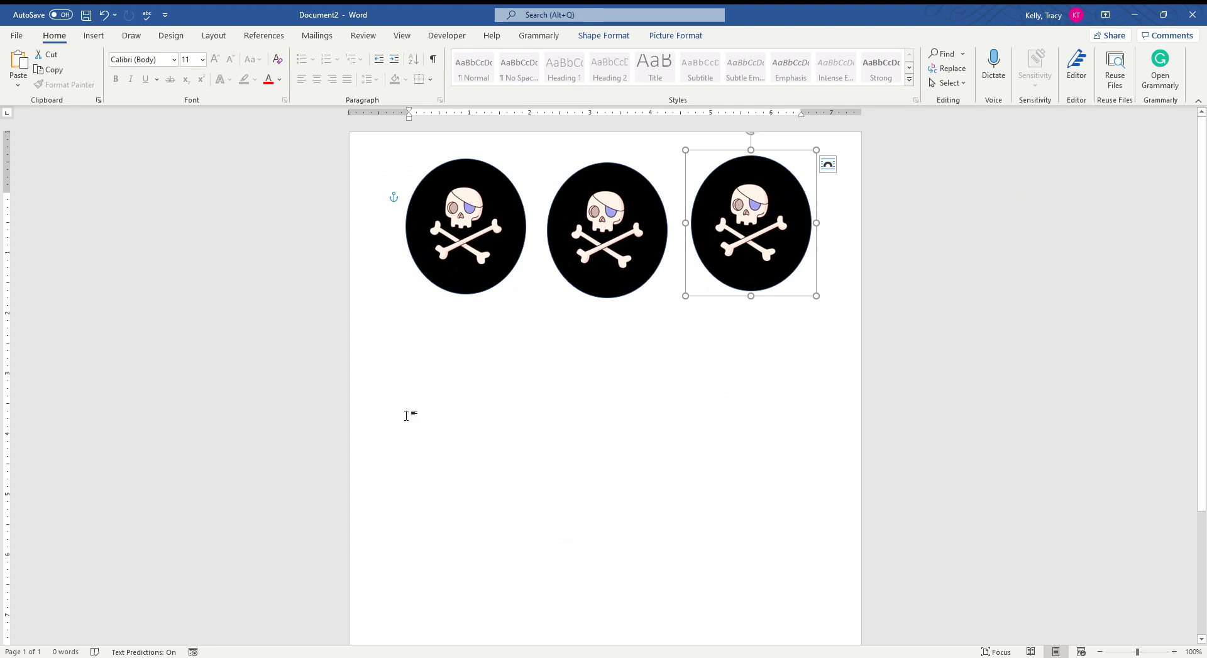
Select all three skull graphics in the row for picture formatting.
shift+click(431, 238)
shift+click(588, 261)
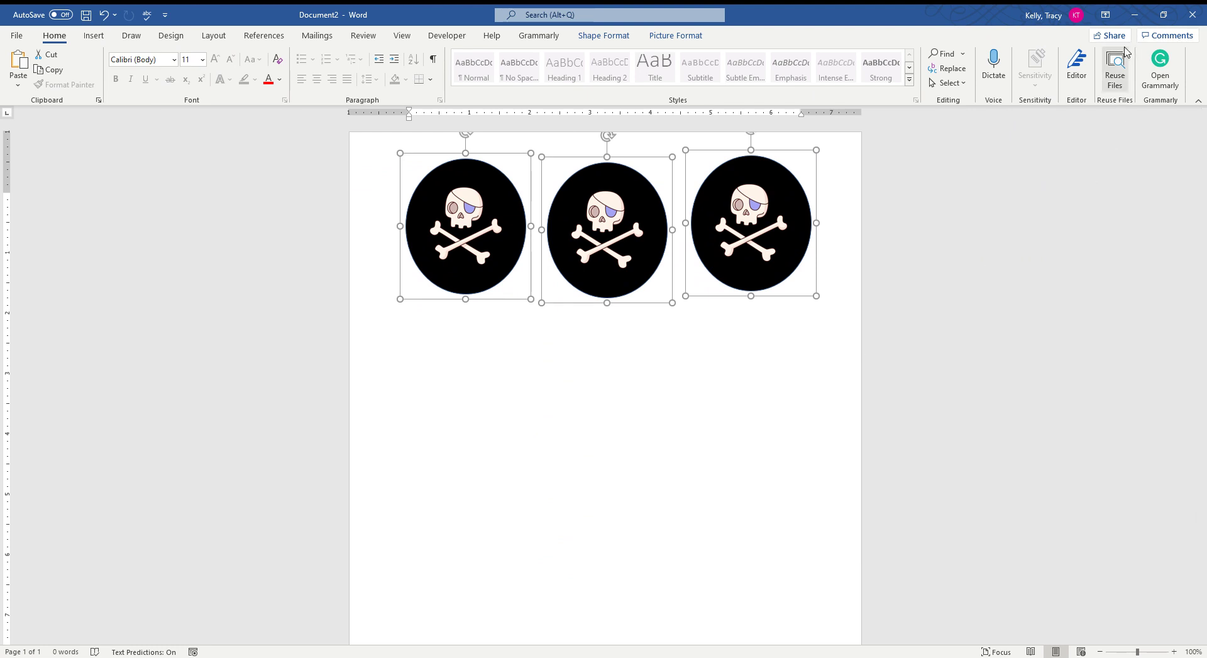
click(667, 36)
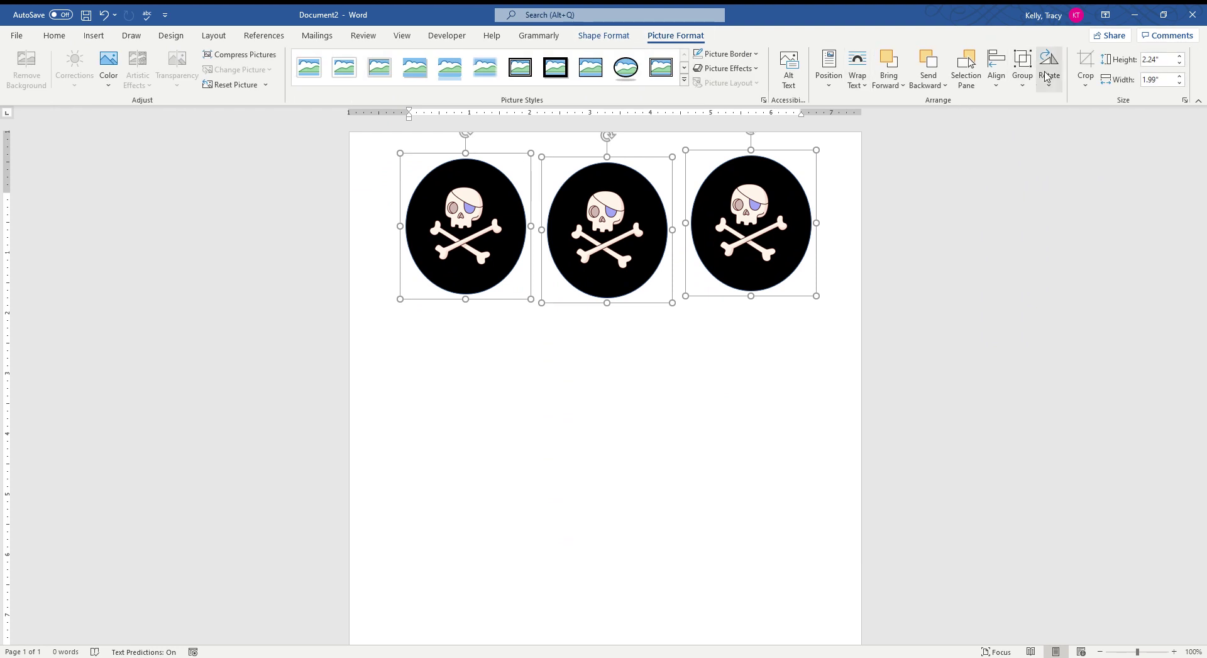
Try Align Center on the three selected graphics and undo it.
click(996, 88)
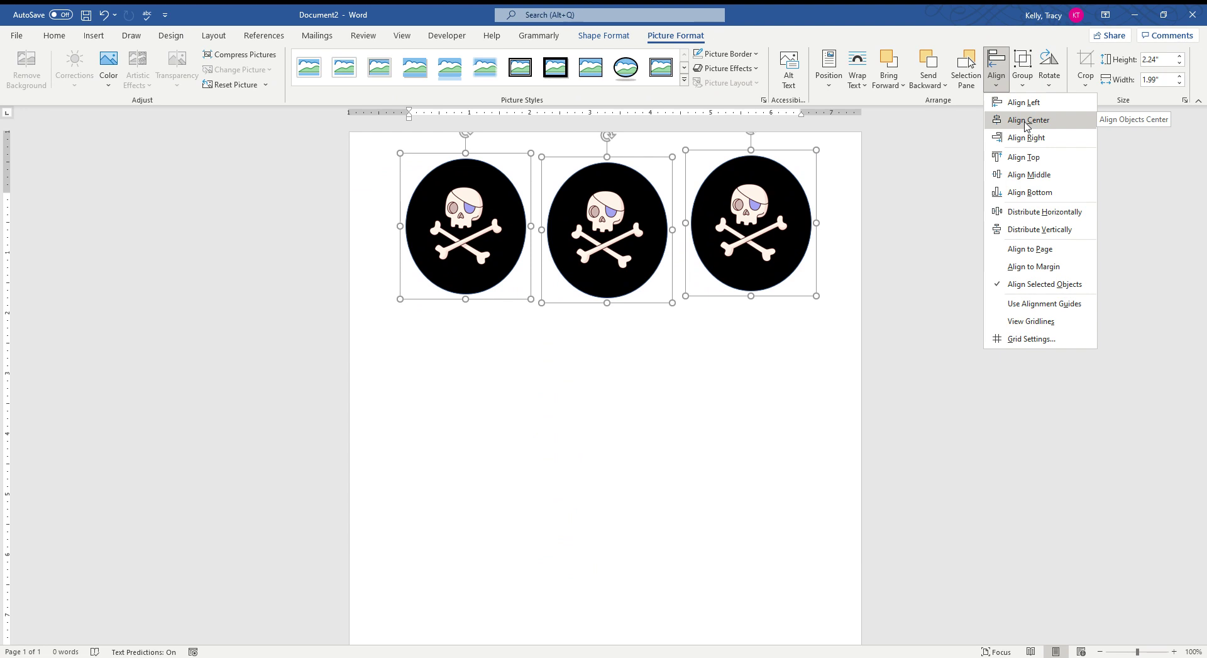
click(1027, 125)
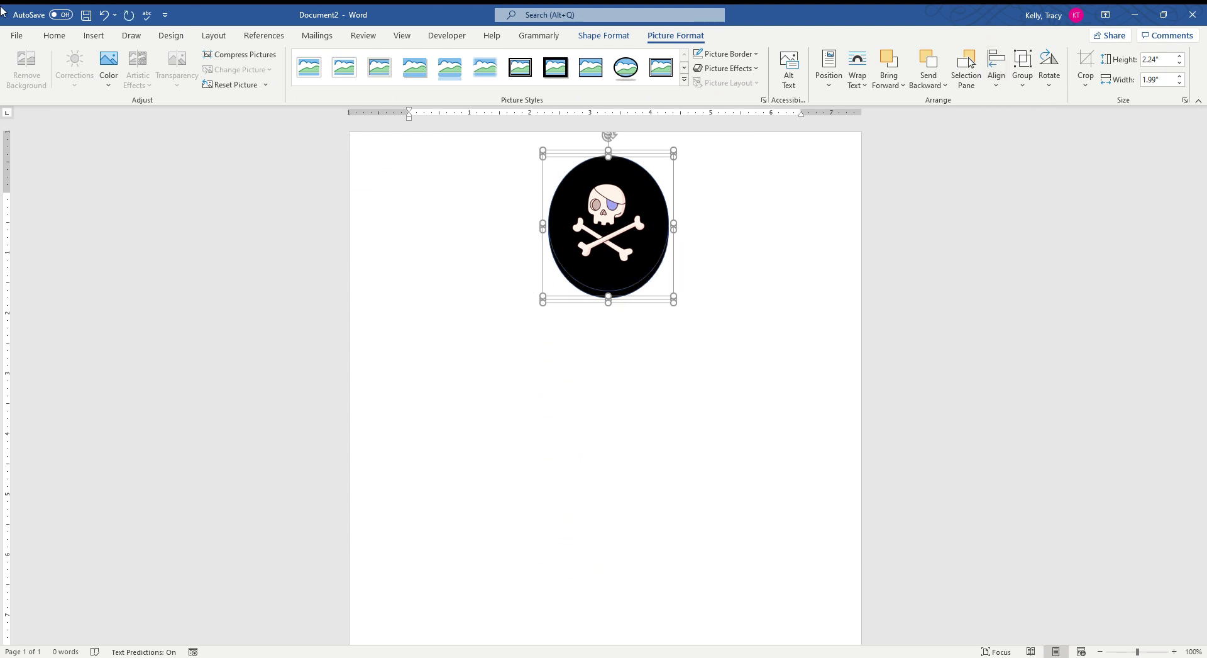
click(104, 14)
Distribute the three selected graphics horizontally and group them into a single row.
click(996, 66)
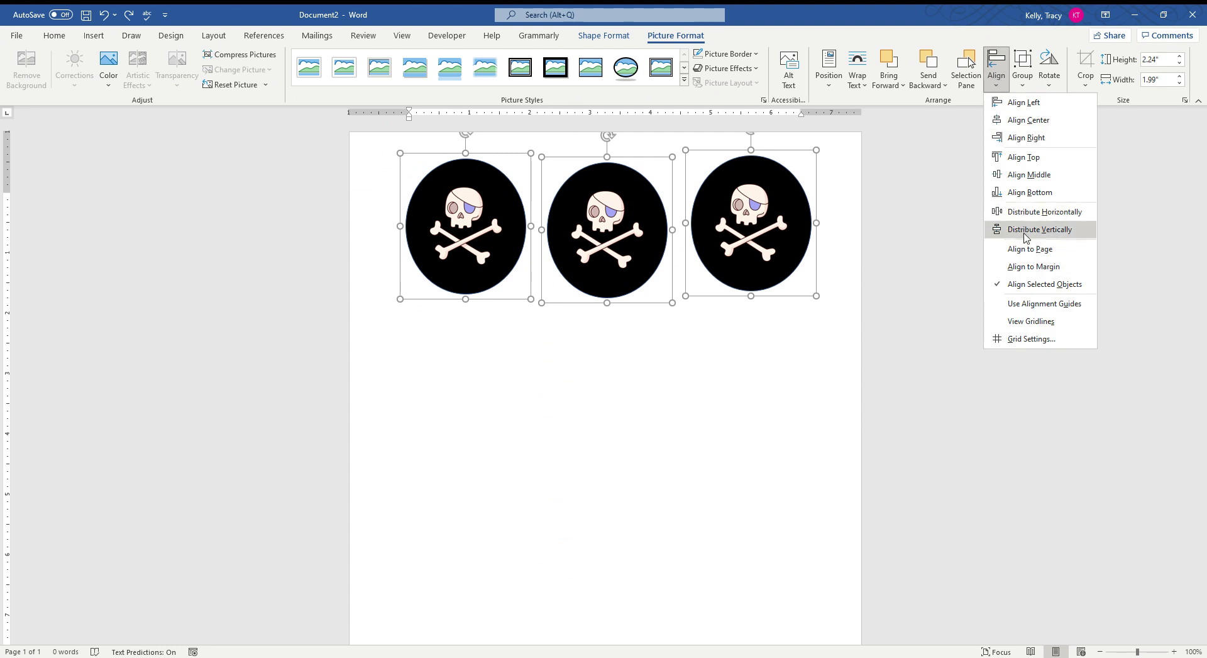
click(1025, 230)
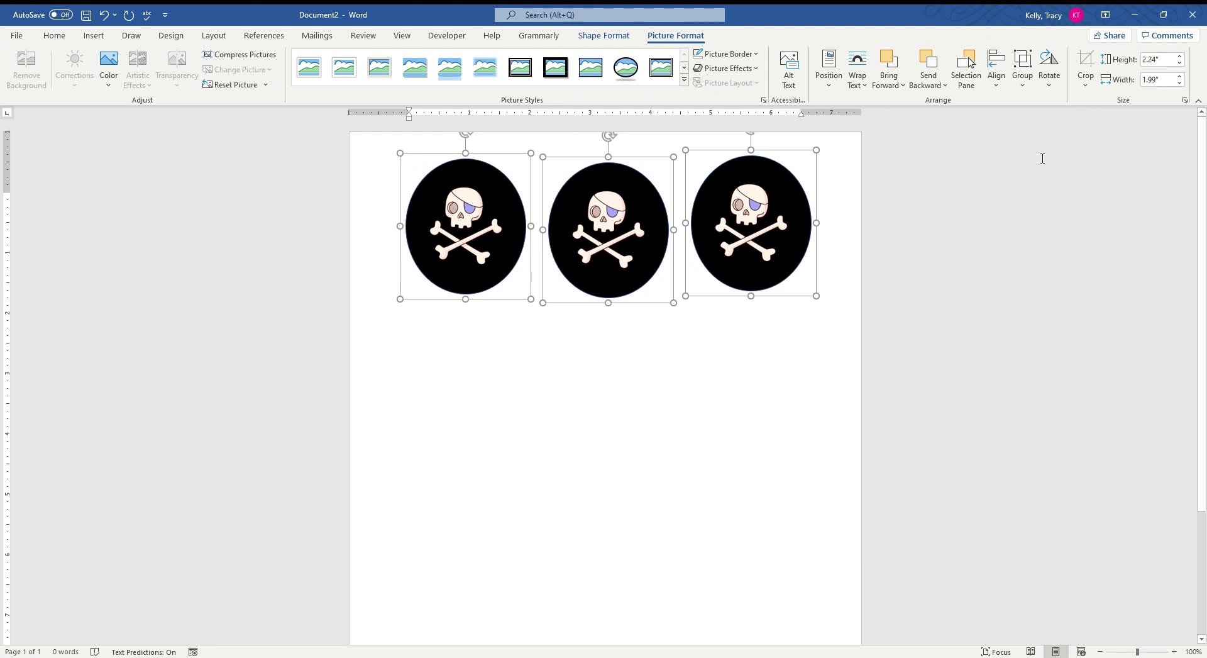
click(1025, 90)
click(1031, 97)
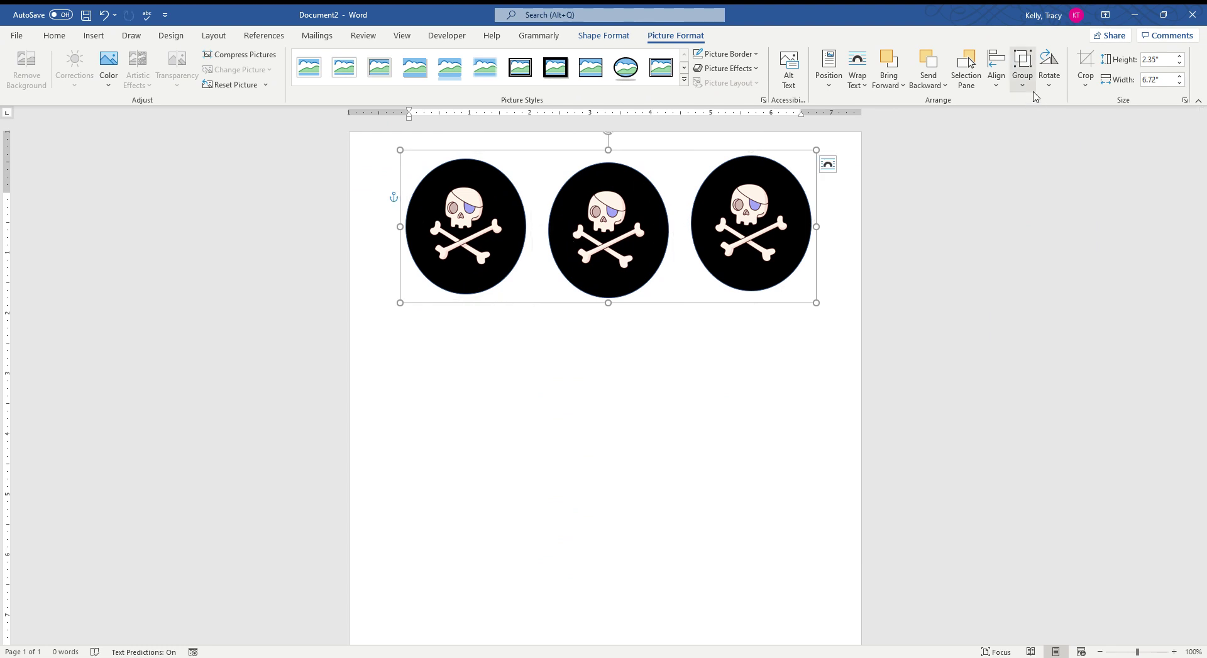
Center the grouped row between the page margins with Align Center and deselect it.
click(999, 82)
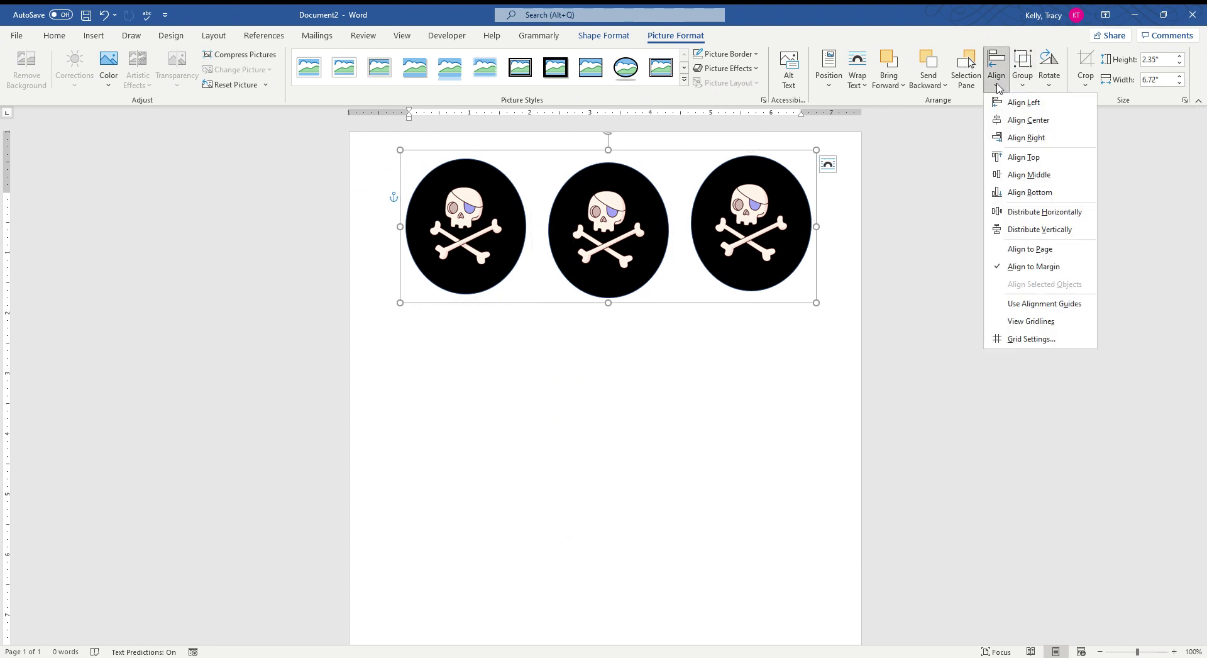
click(1013, 120)
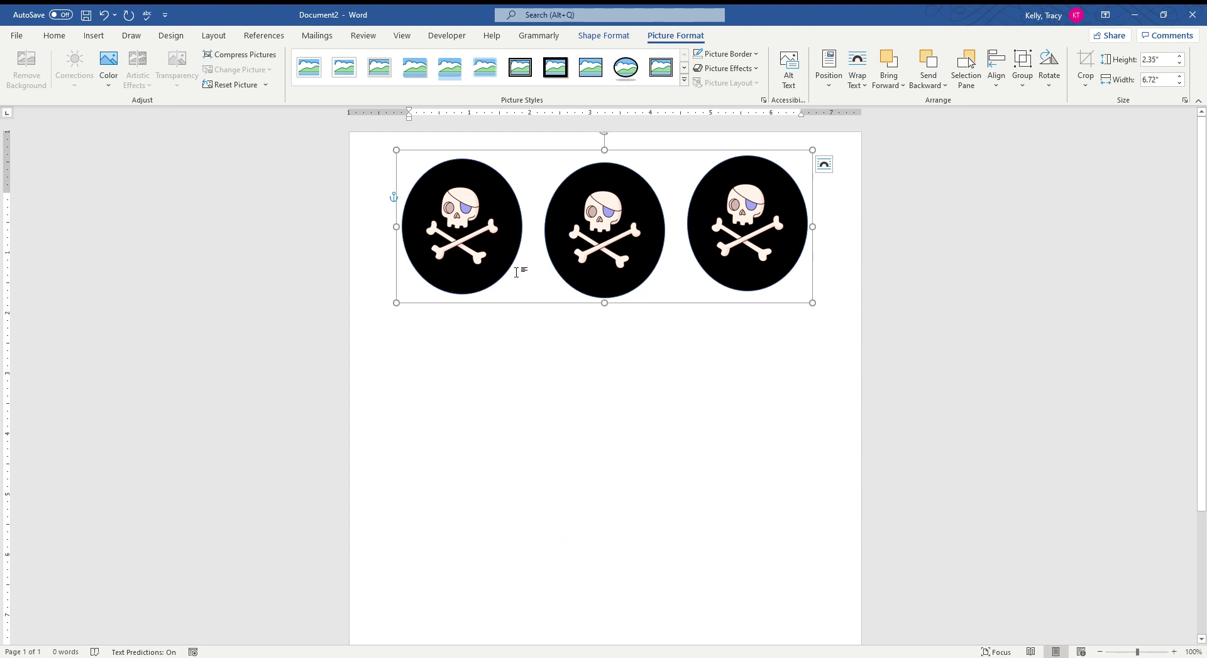
click(526, 365)
click(551, 243)
drag(551, 243, 543, 235)
click(587, 423)
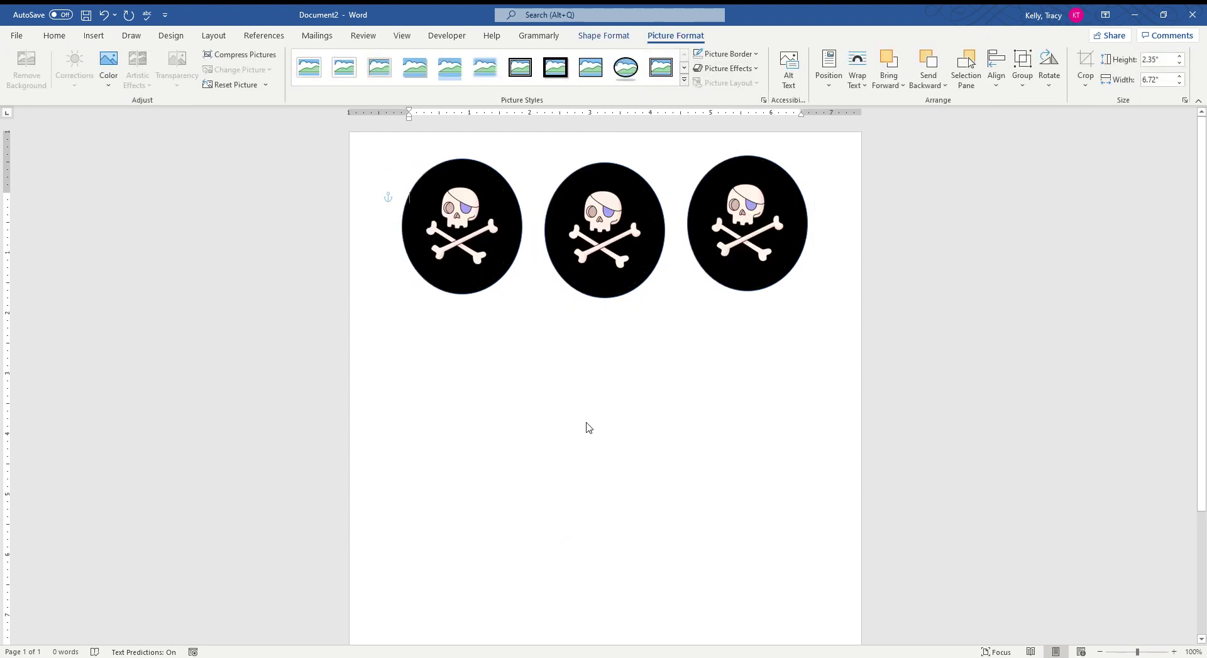
Copy the grouped row of three graphics and position a pasted copy directly below it as the second row.
right_click(579, 268)
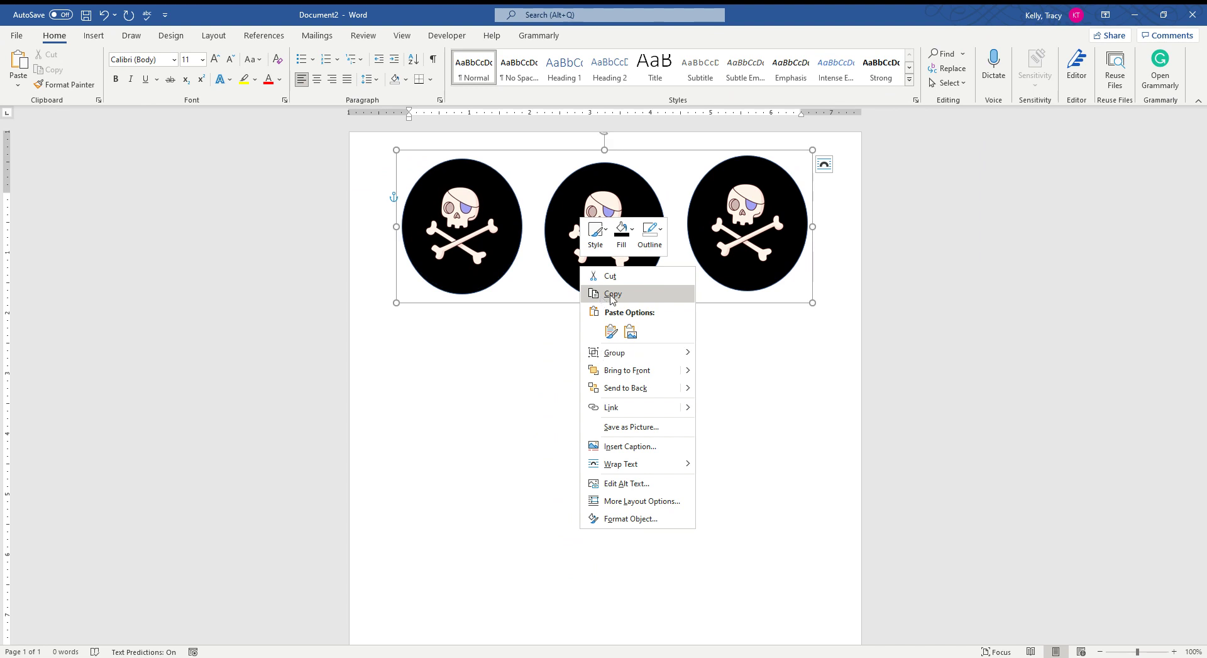
click(612, 294)
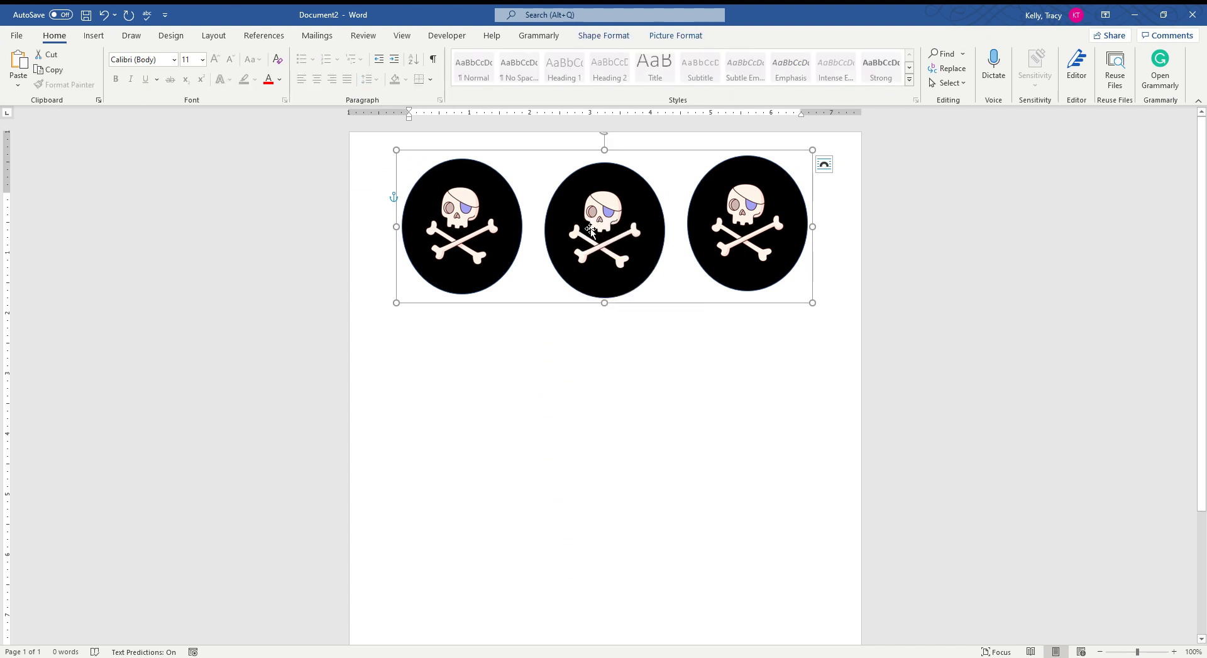
right_click(539, 342)
click(564, 410)
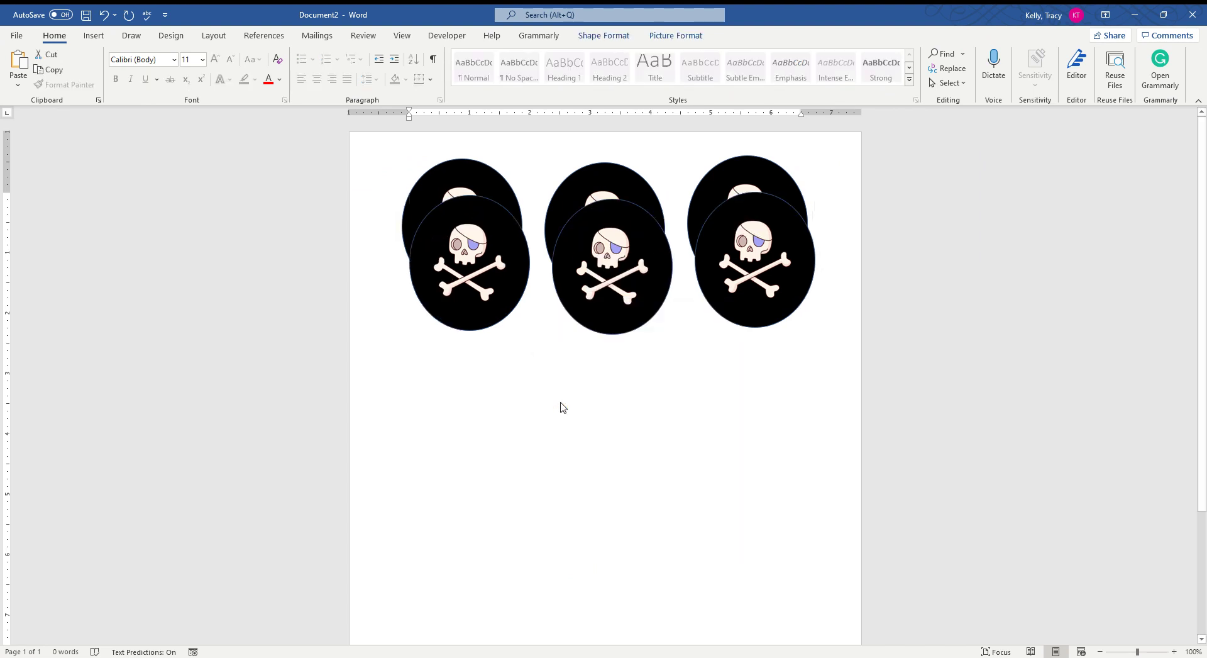
drag(585, 334, 583, 363)
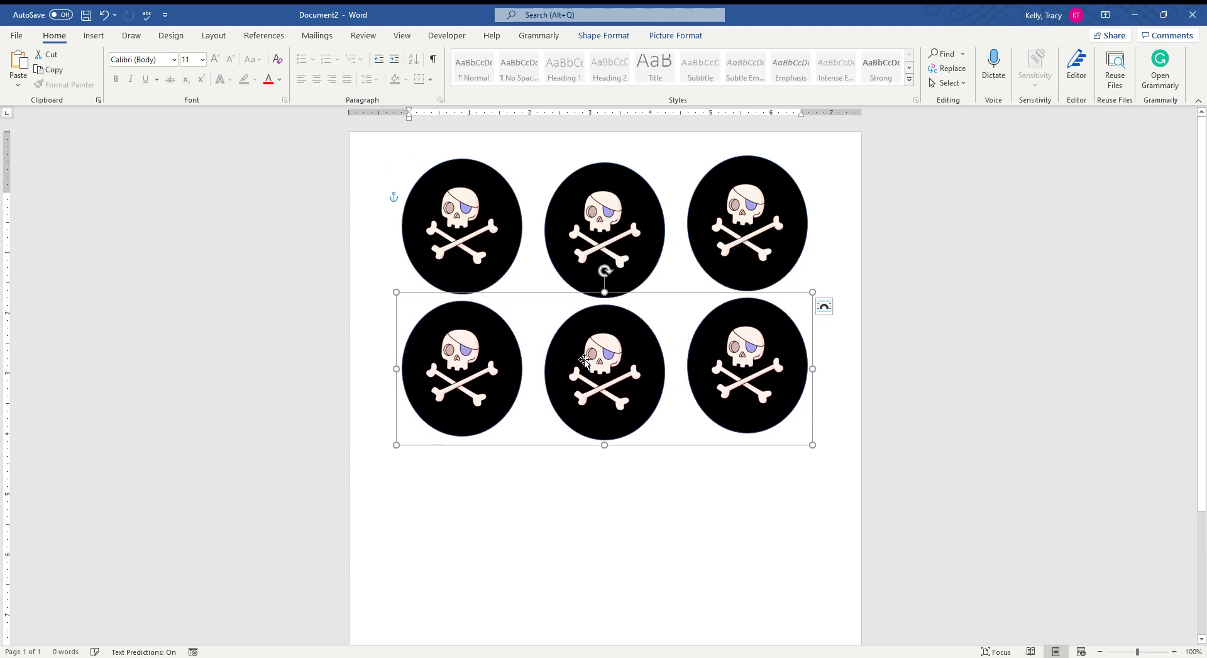
Paste another copy of the row and position it below the second row as the third row.
scroll(569, 374, down, 3)
click(562, 406)
right_click(580, 292)
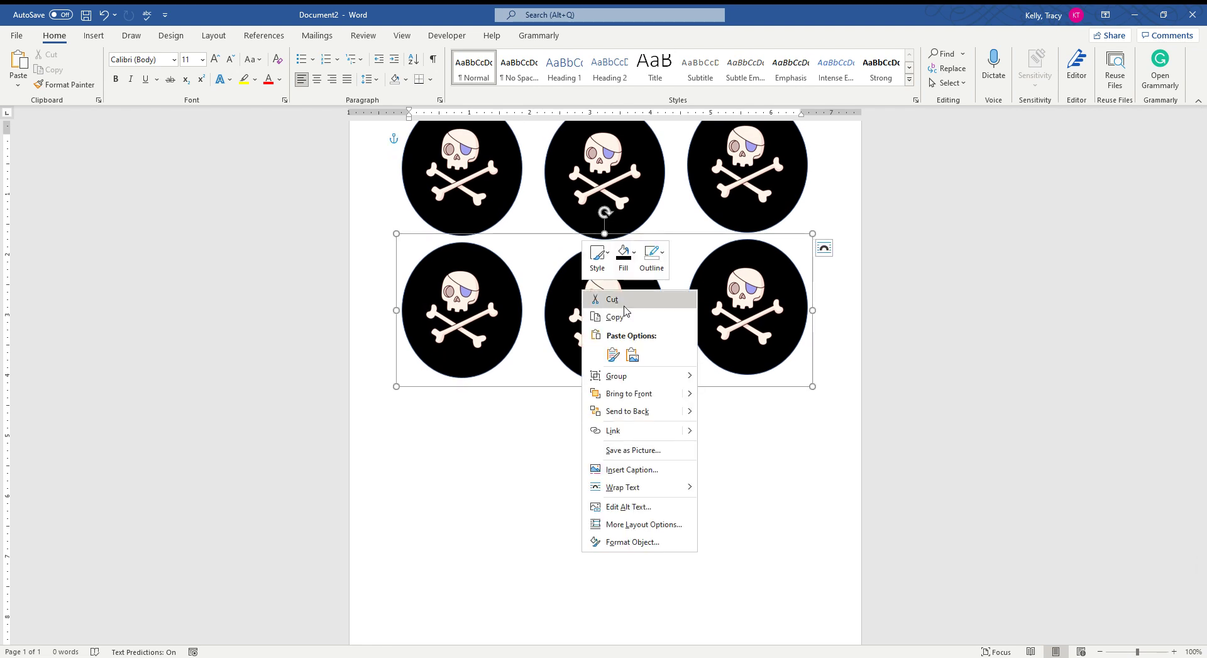
click(613, 355)
drag(602, 340, 575, 439)
scroll(575, 439, down, 3)
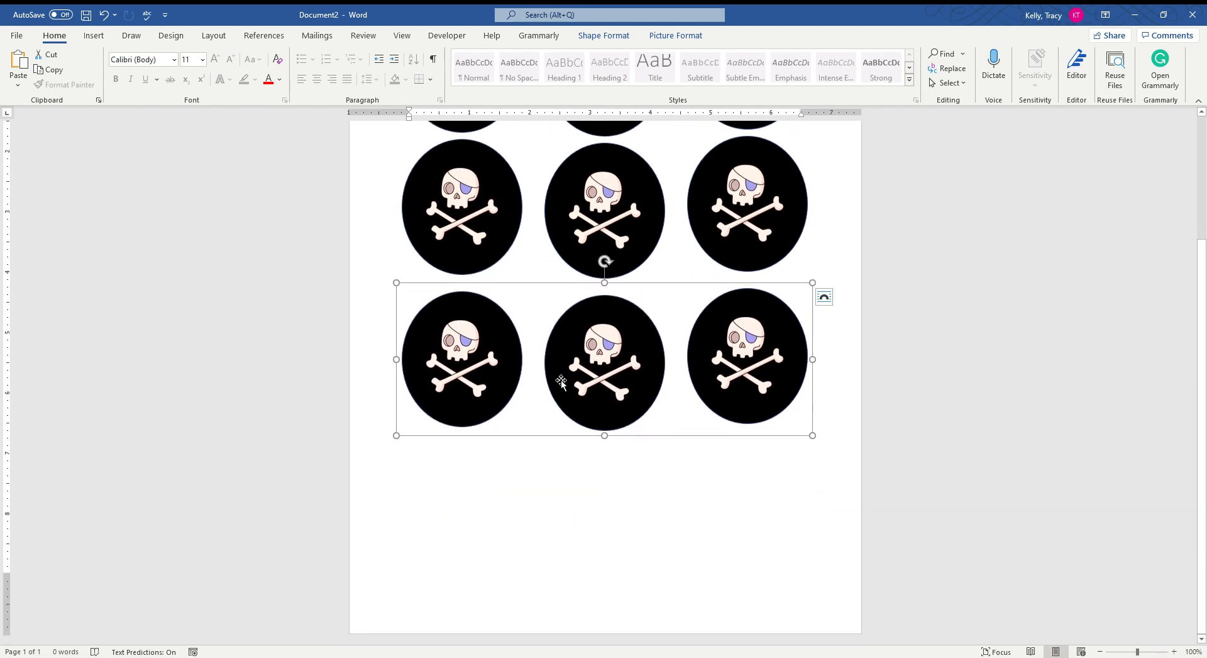
Paste one more copy of the row and position it under the third row near the page bottom.
right_click(562, 380)
click(593, 446)
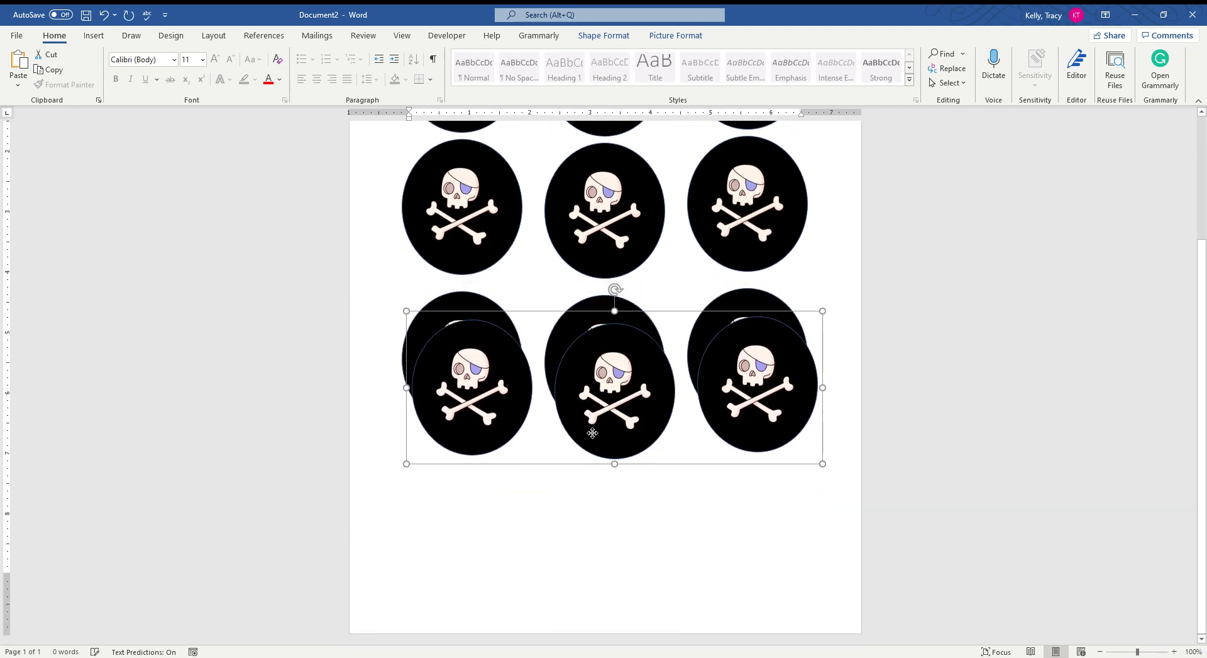
drag(590, 402, 579, 519)
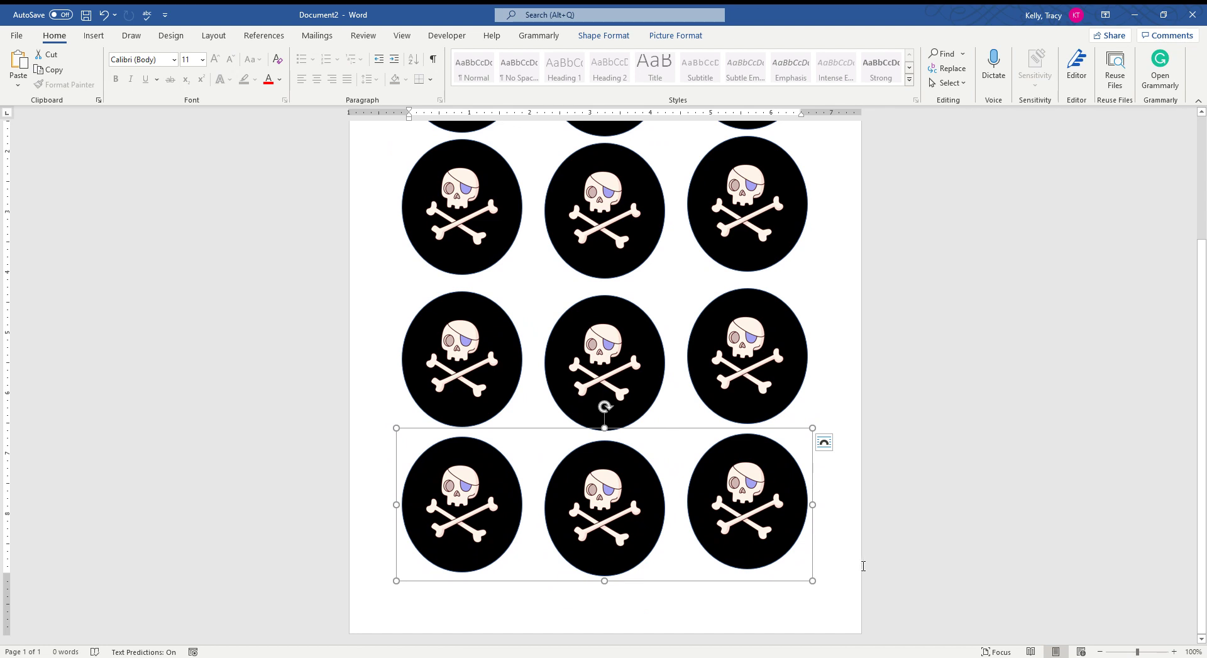
Select all the rows of skull graphics together and space them evenly with Distribute Vertically.
shift+click(592, 363)
shift+click(594, 210)
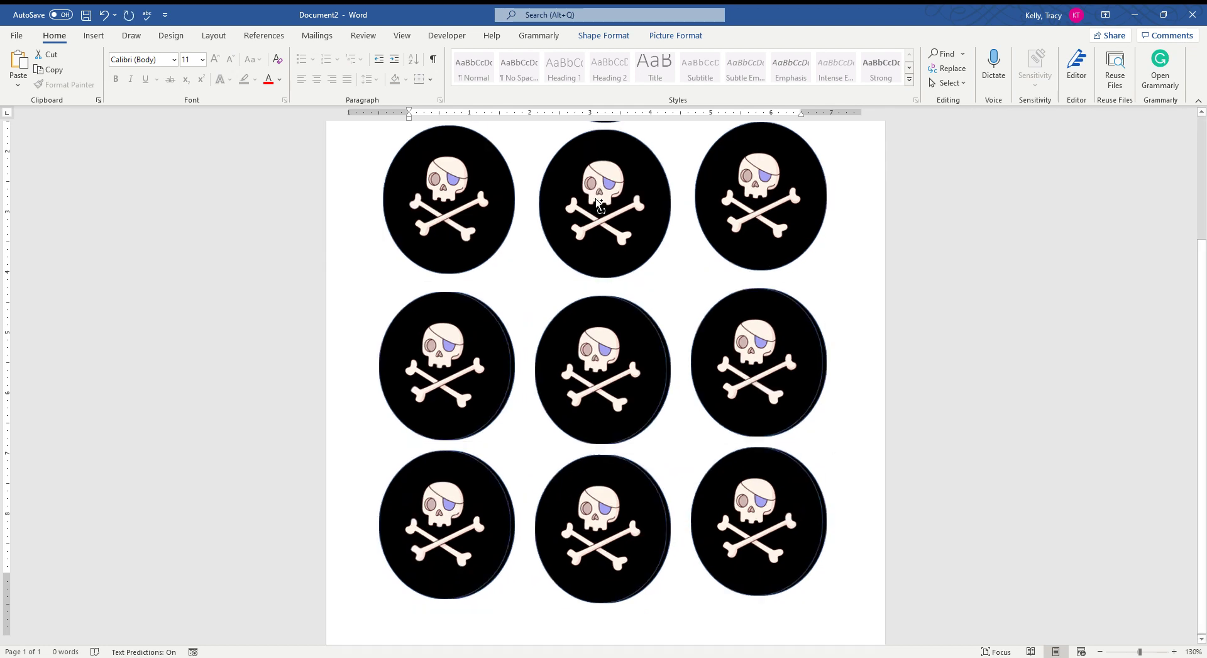
scroll(607, 194, down, 5)
scroll(610, 192, up, 3)
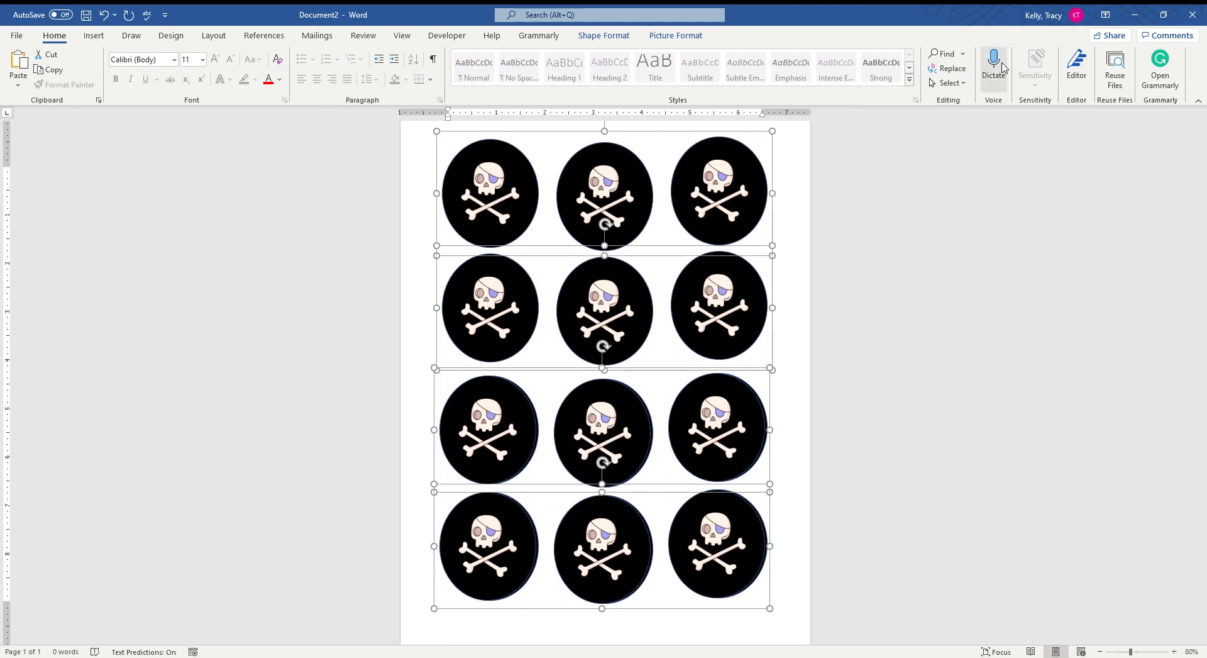
click(657, 35)
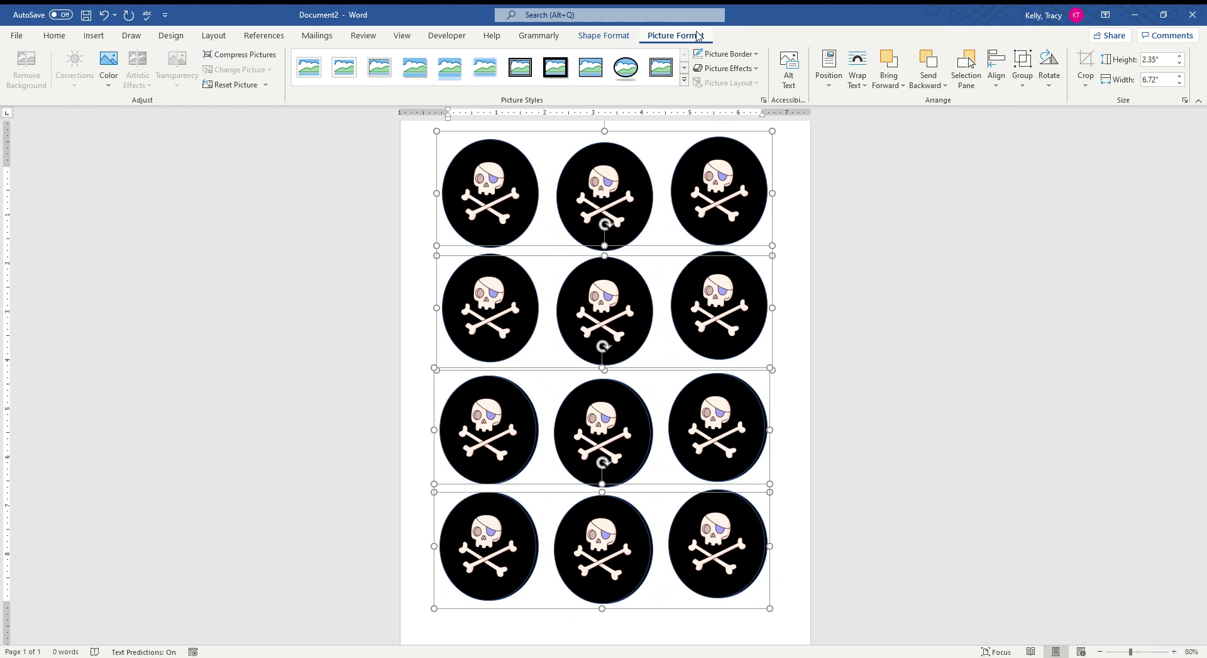
click(996, 76)
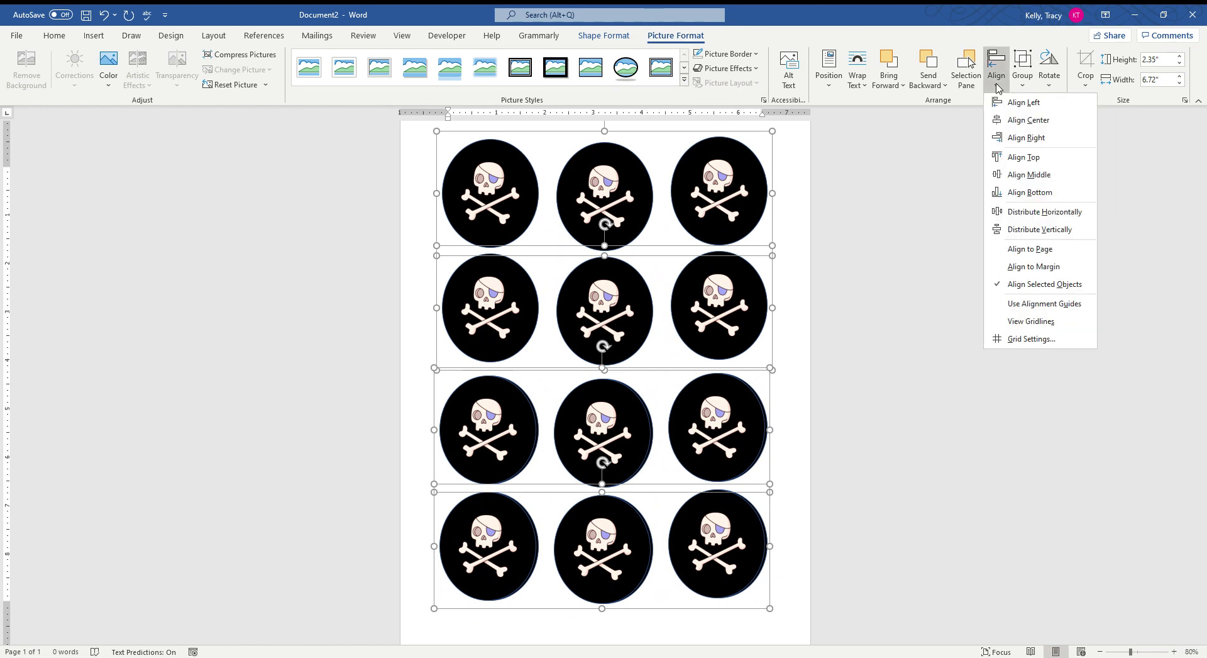
click(1031, 230)
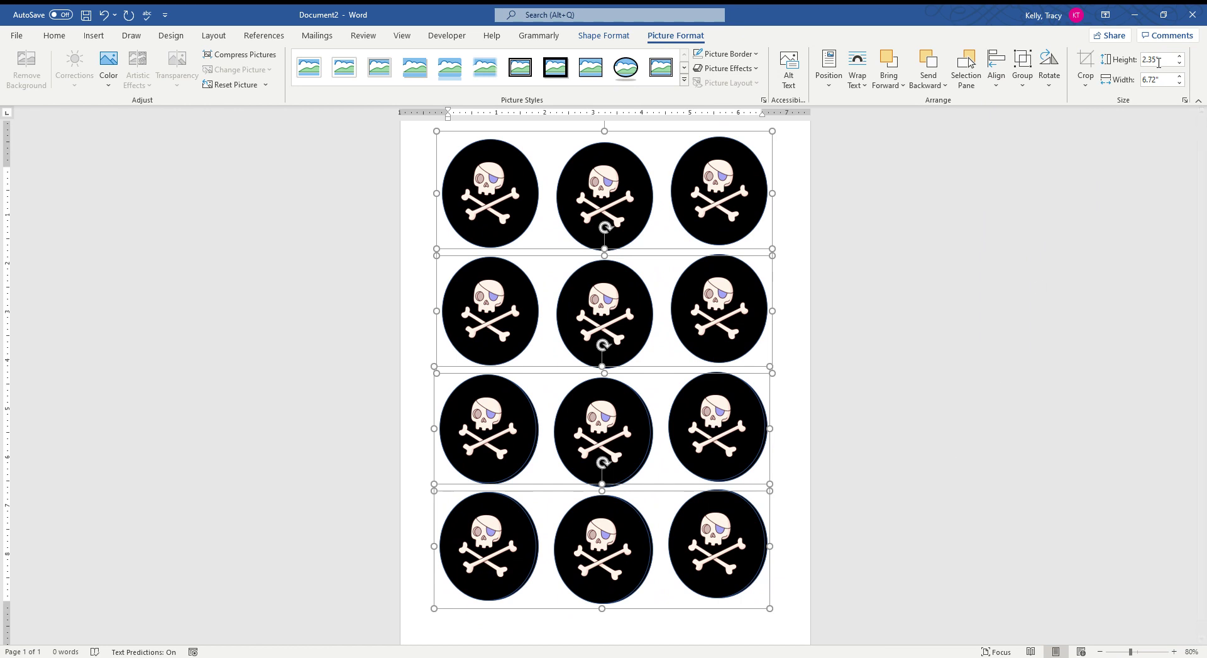
Group the selected rows into one object and move it up and to the right on the page.
click(1023, 88)
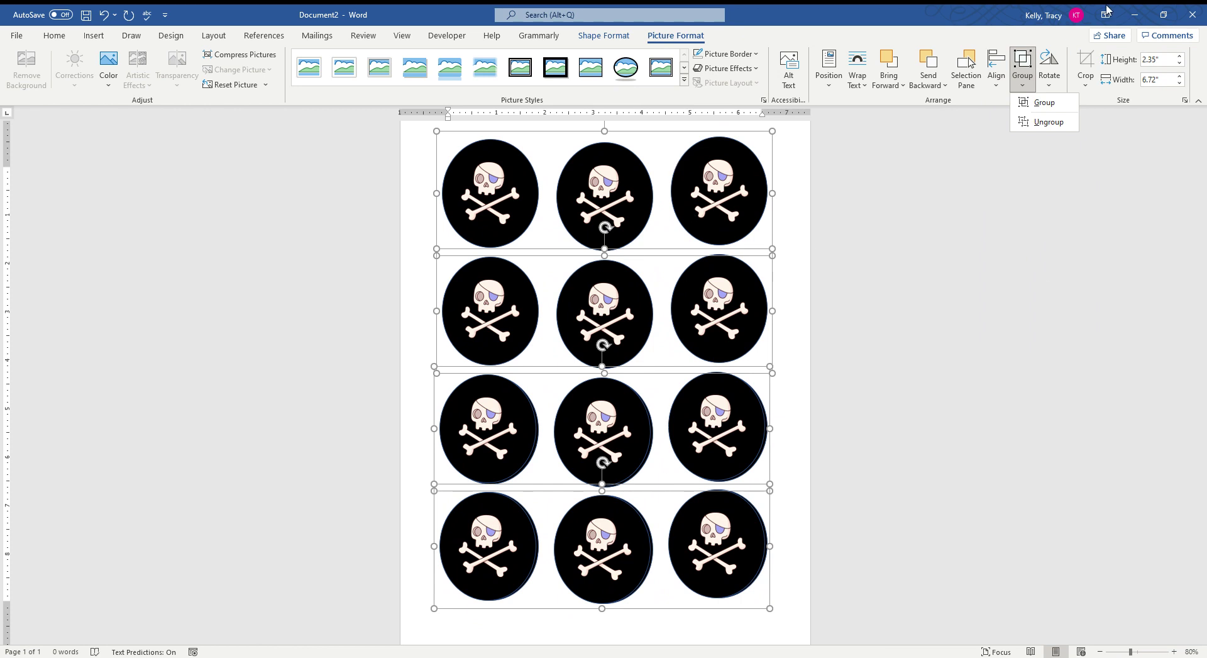
click(1040, 108)
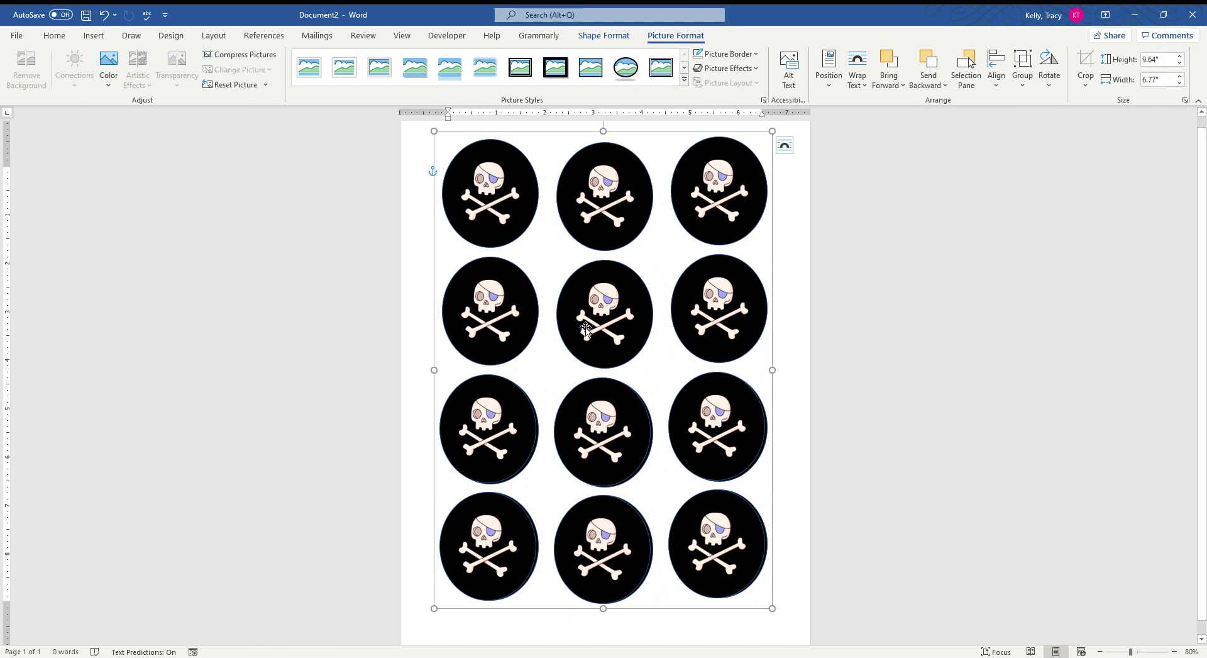
drag(585, 328, 625, 168)
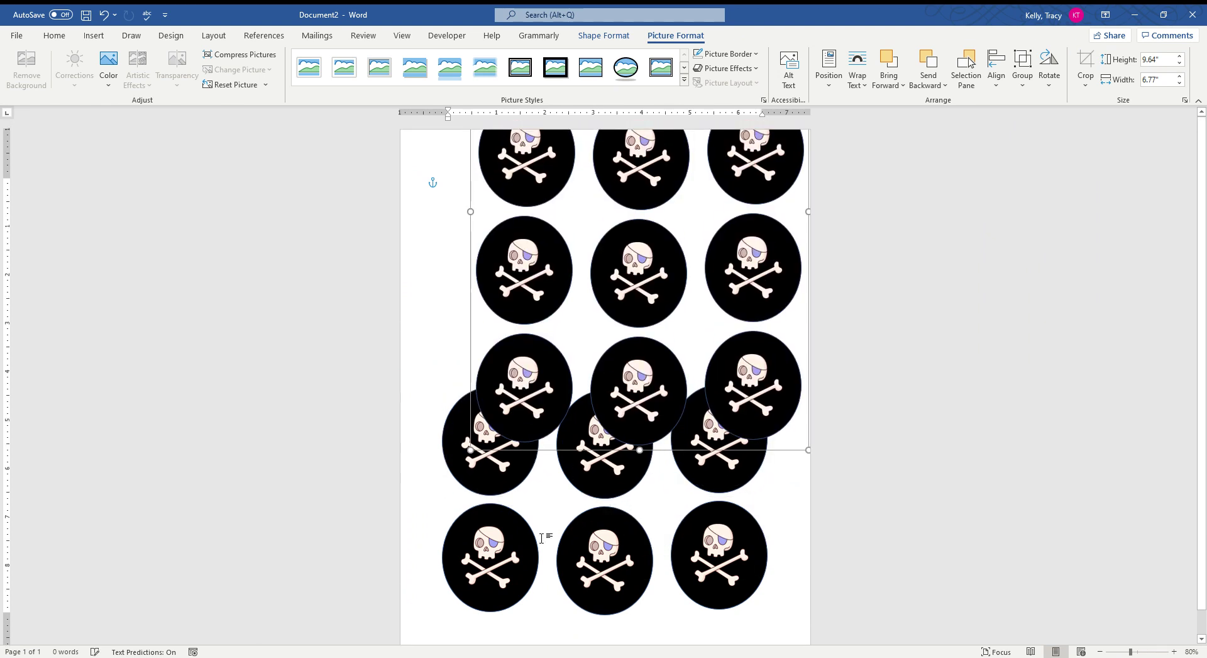
Delete the two duplicate rows left behind on the lower half of the page.
click(582, 521)
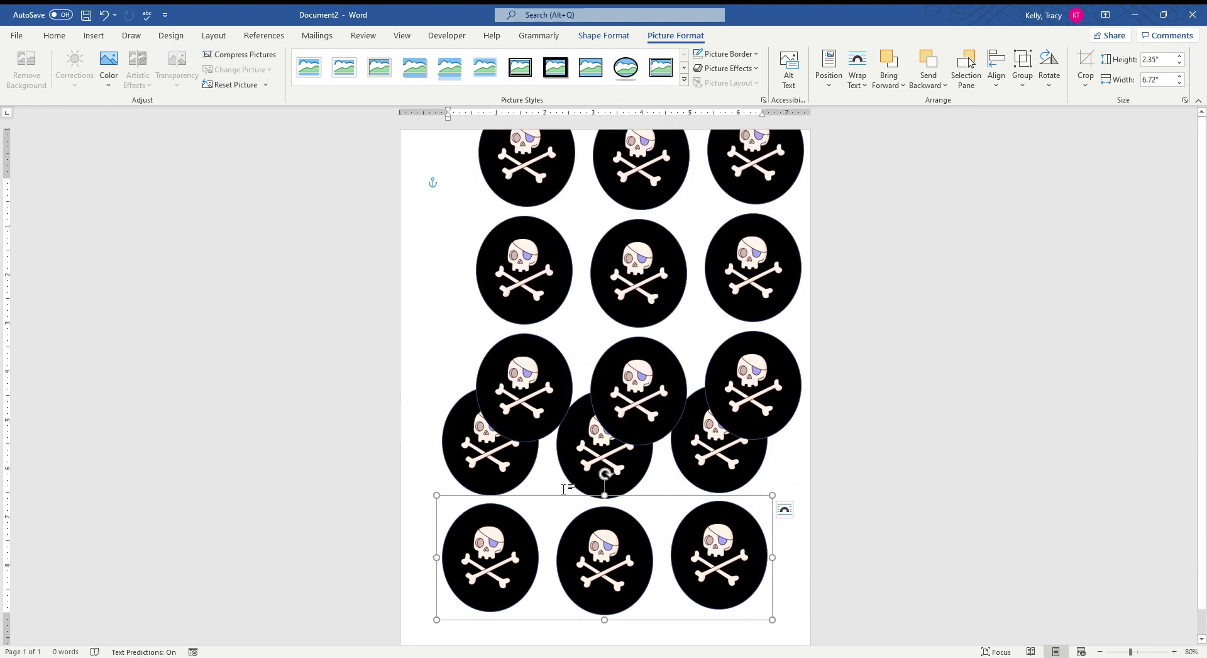
key(Delete)
click(502, 464)
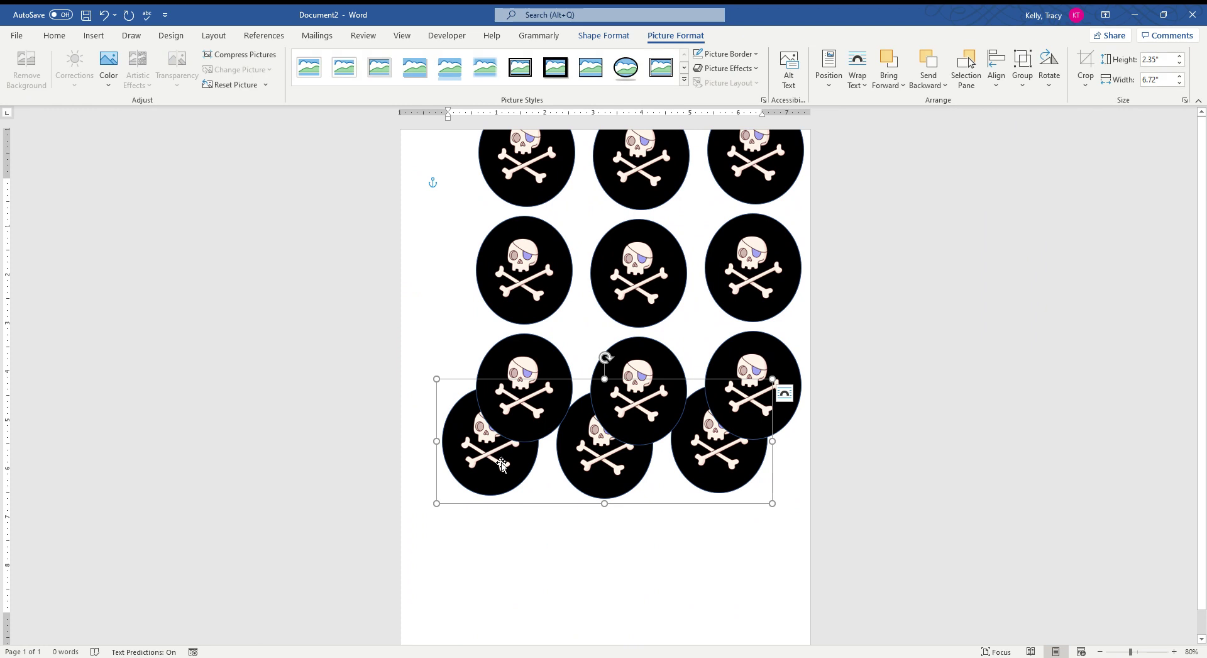
key(Delete)
Move the grouped grid of skull graphics back down and left so it fits roughly centred on the page.
key(ctrl+v)
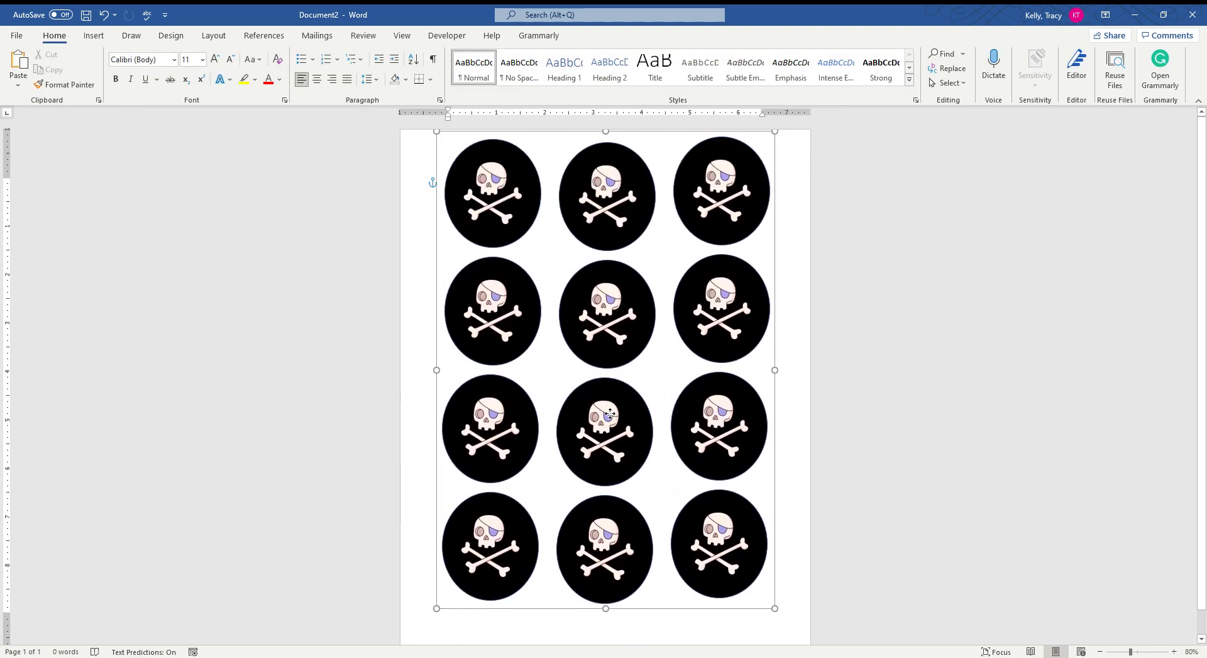
drag(610, 413, 615, 435)
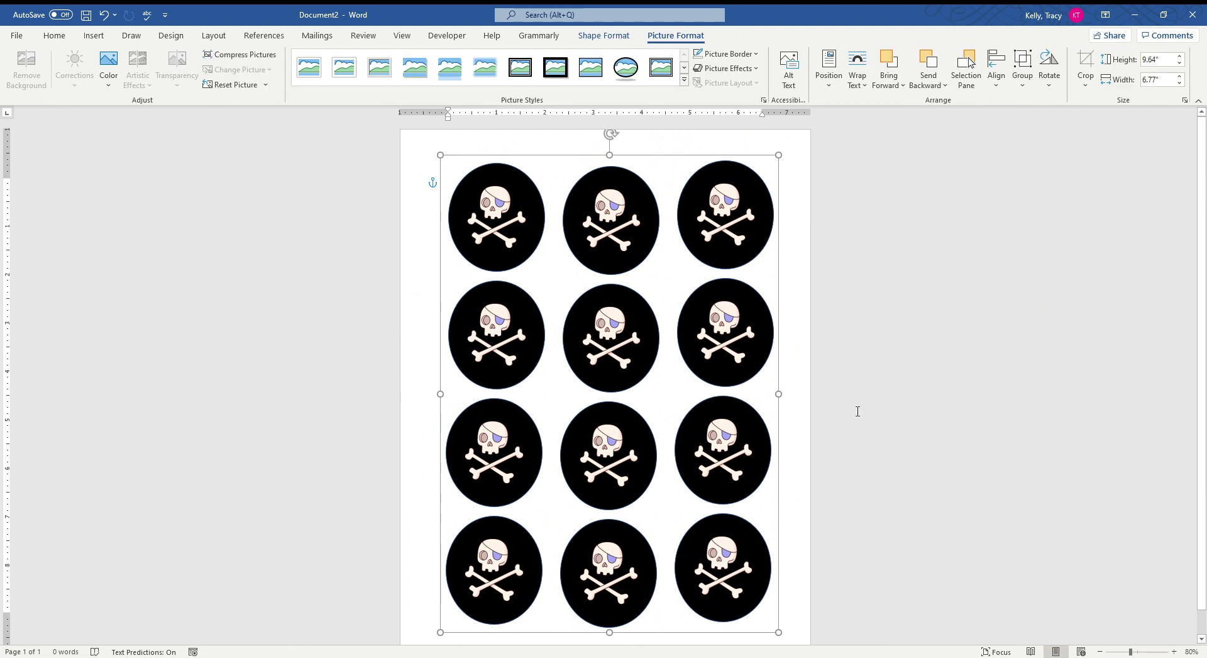
scroll(857, 410, down, 1)
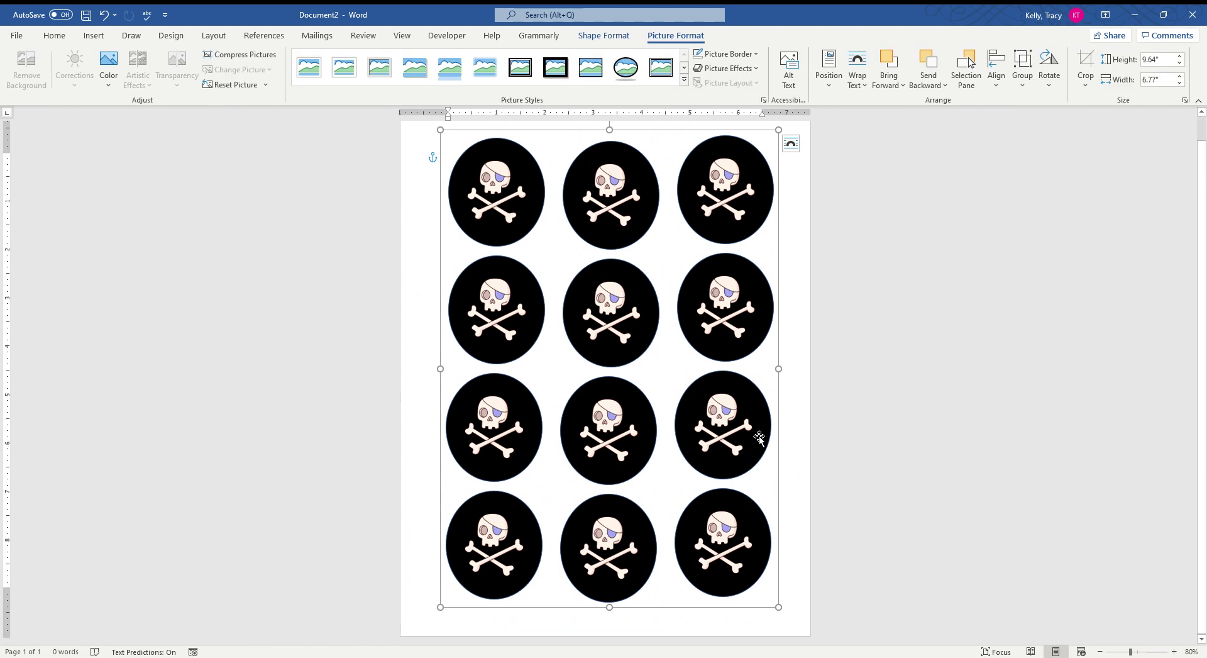